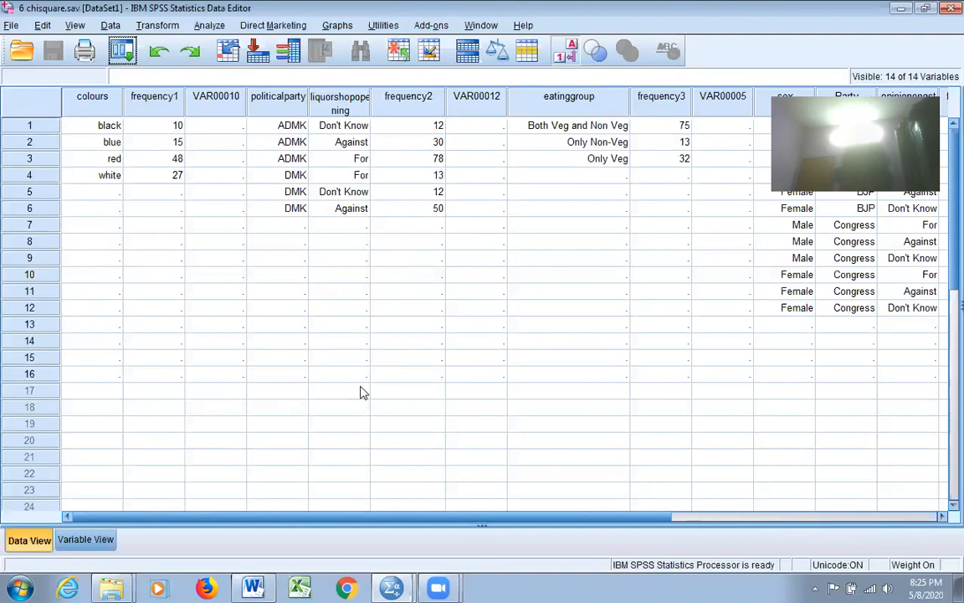
pyautogui.scroll(-4, 362, 393)
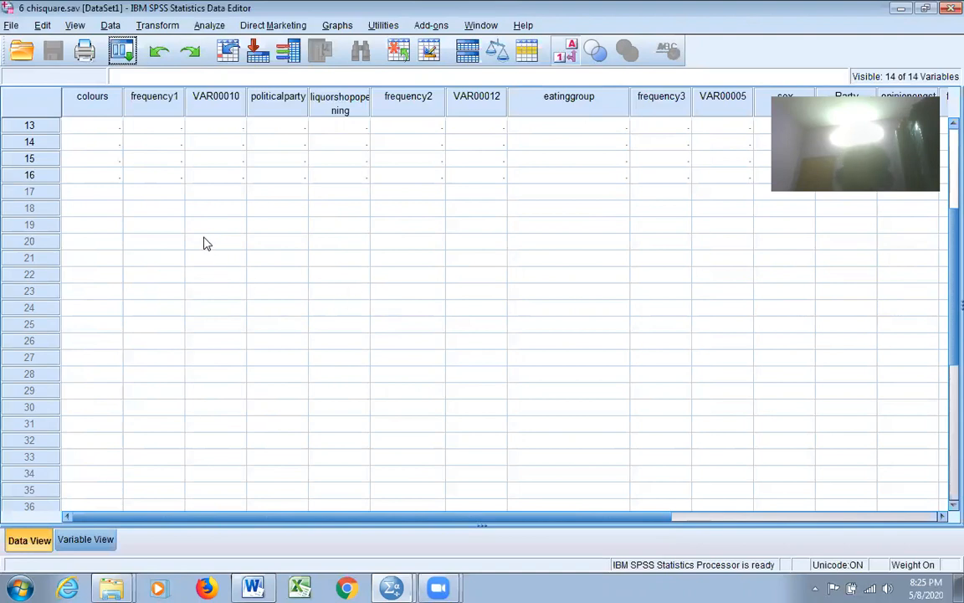
pyautogui.scroll(4, 329, 291)
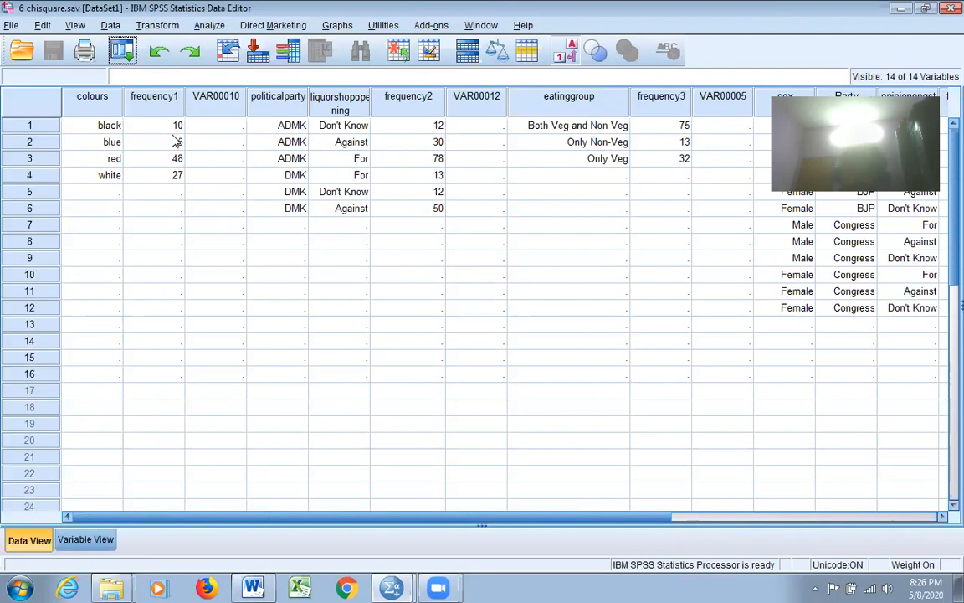
pyautogui.scroll(-10, 101, 368)
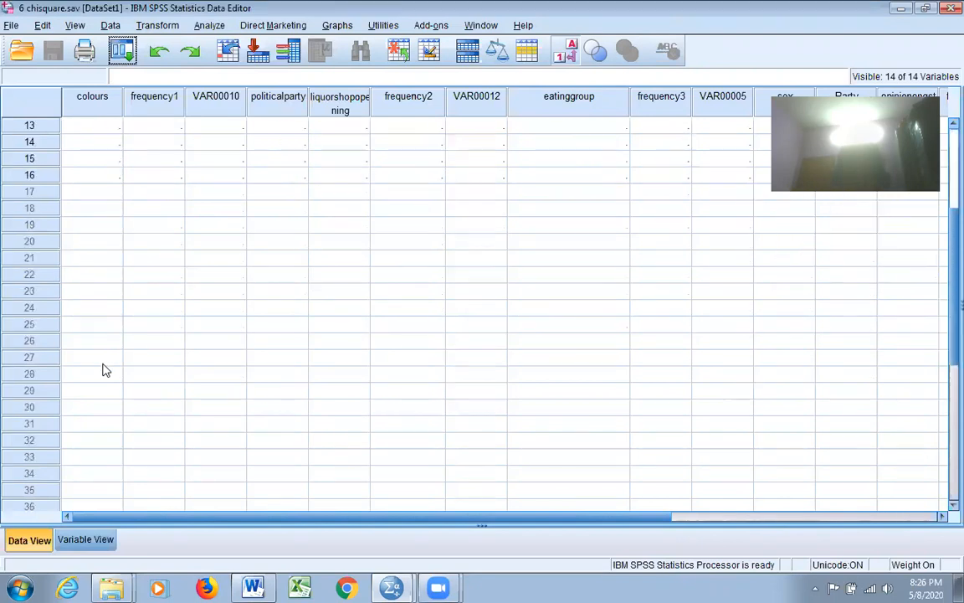
pyautogui.scroll(3, 243, 303)
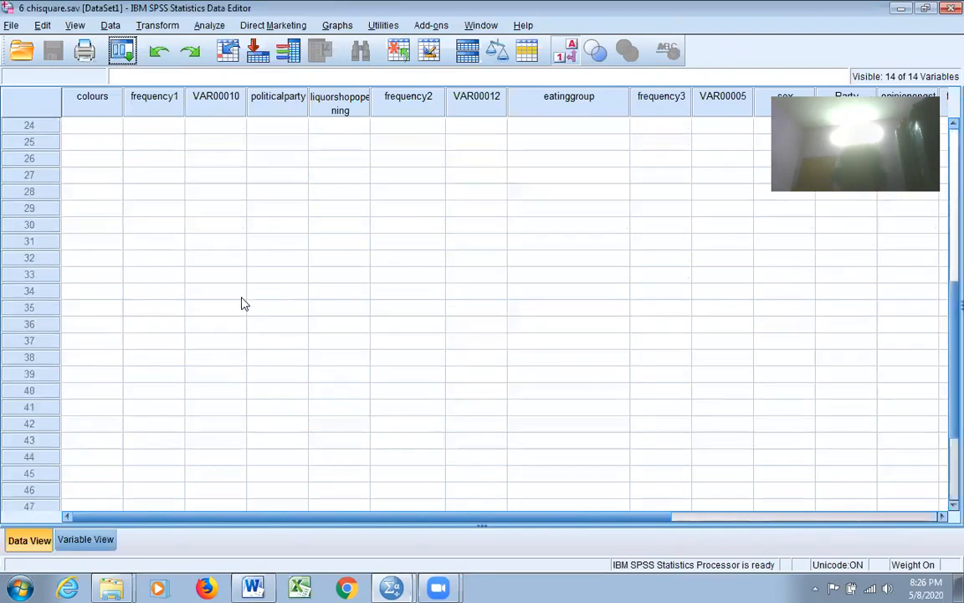
pyautogui.scroll(8, 243, 303)
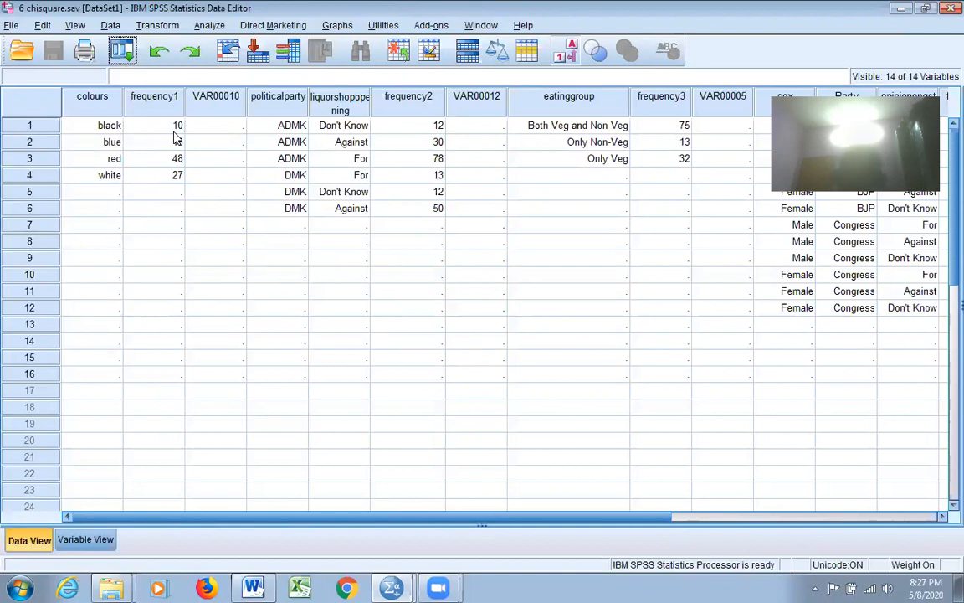
# Weight the cases by the frequency1 variable and return to the data set
pyautogui.click(110, 26)
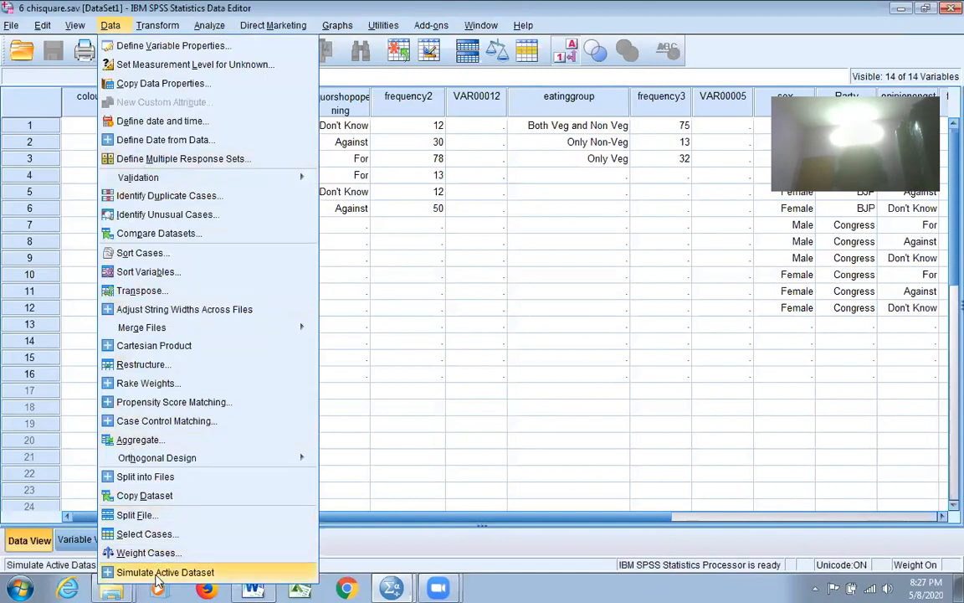
pyautogui.click(133, 552)
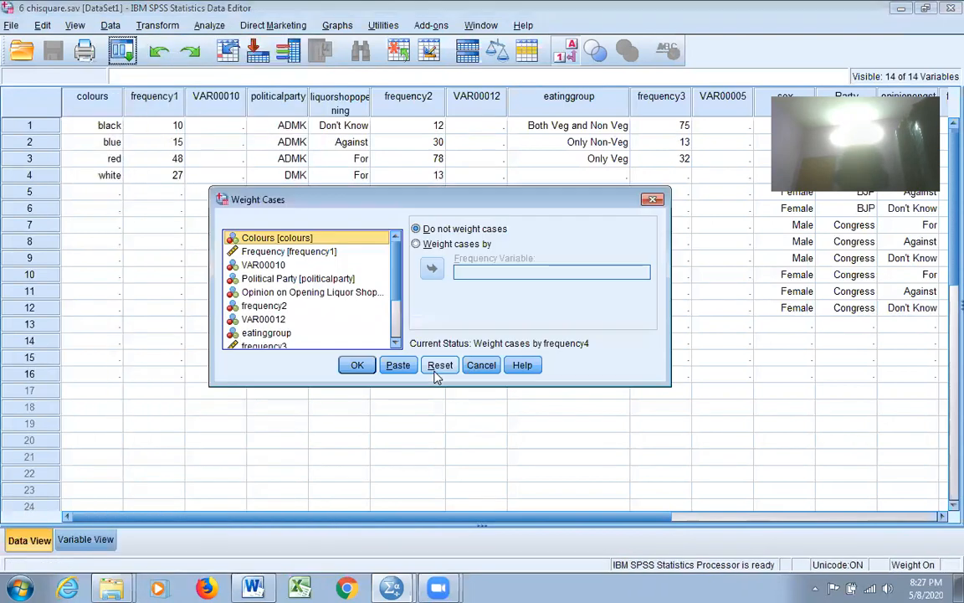
pyautogui.click(416, 243)
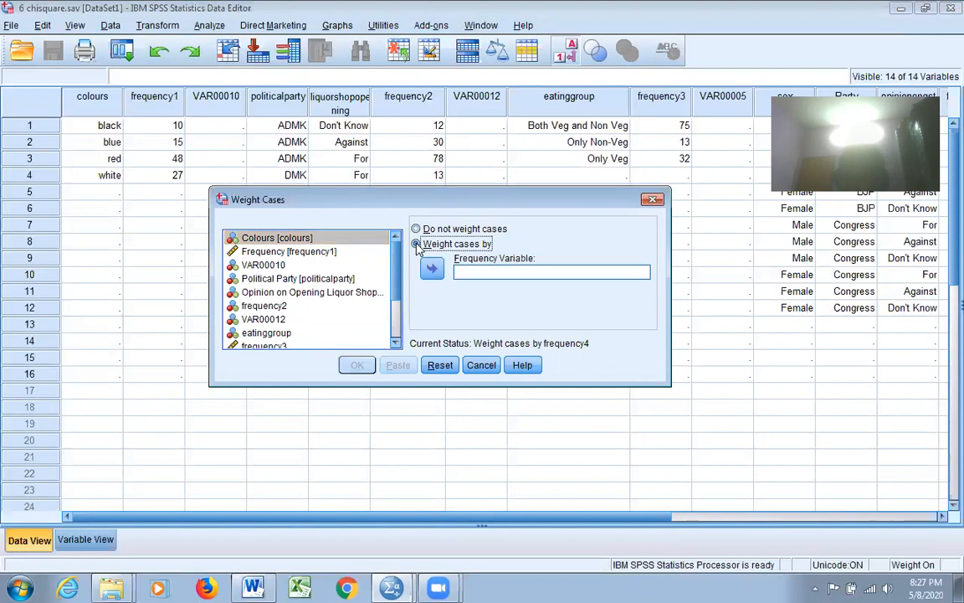
pyautogui.click(326, 254)
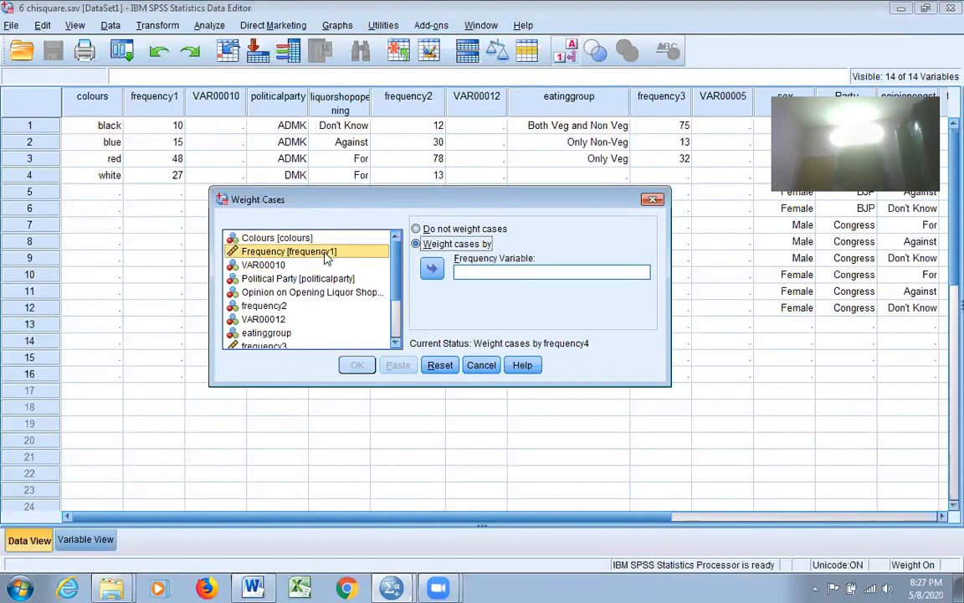
pyautogui.click(432, 268)
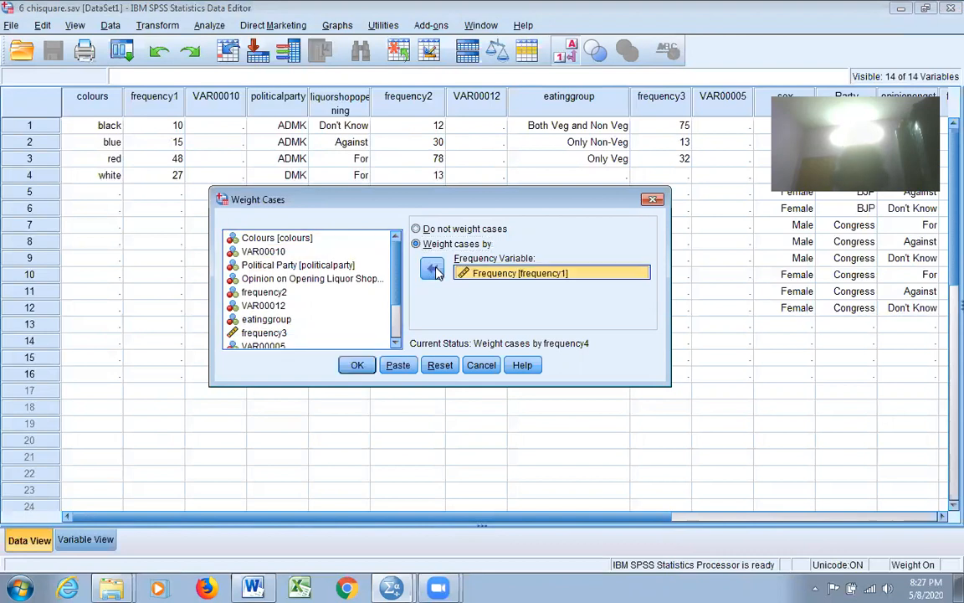
pyautogui.click(354, 366)
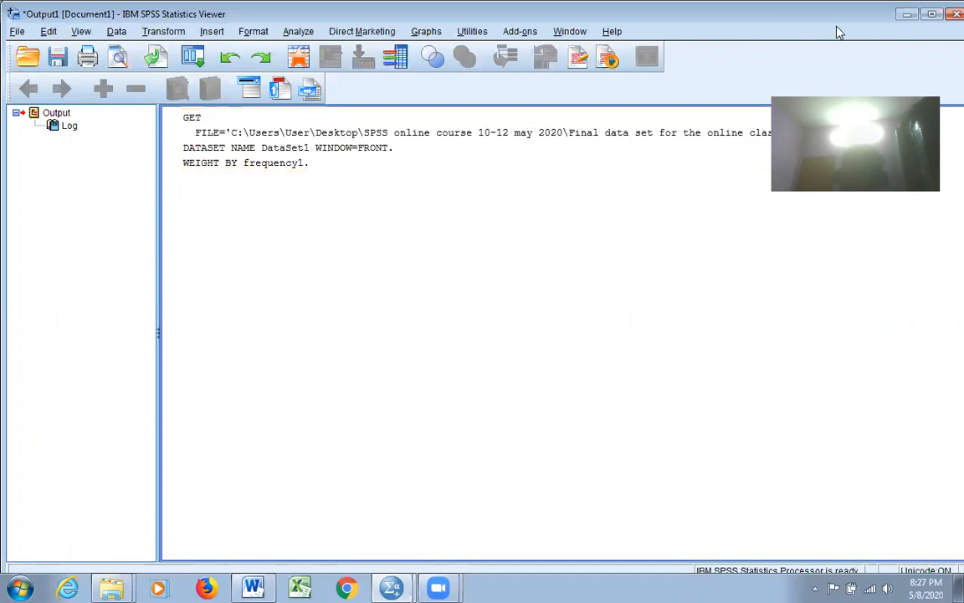
pyautogui.click(904, 17)
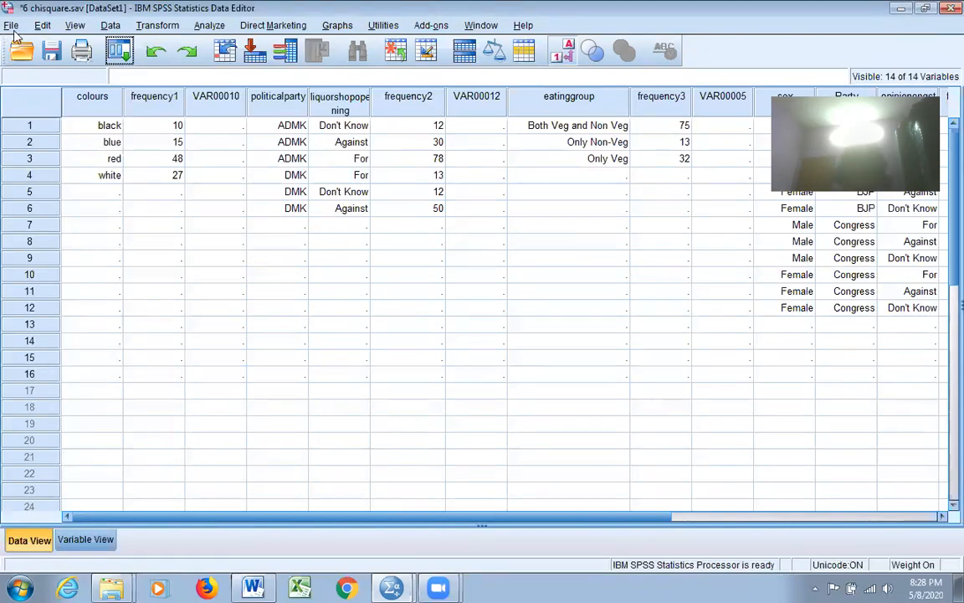
# Check the frequency variable in the case weighting settings, reapply the weighting and return to the data set
pyautogui.click(109, 27)
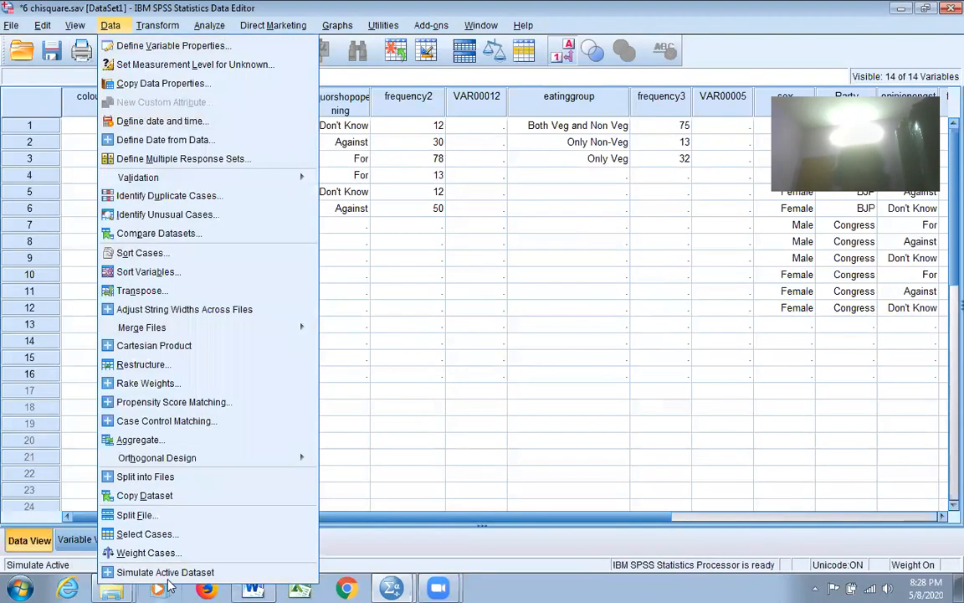
pyautogui.click(170, 556)
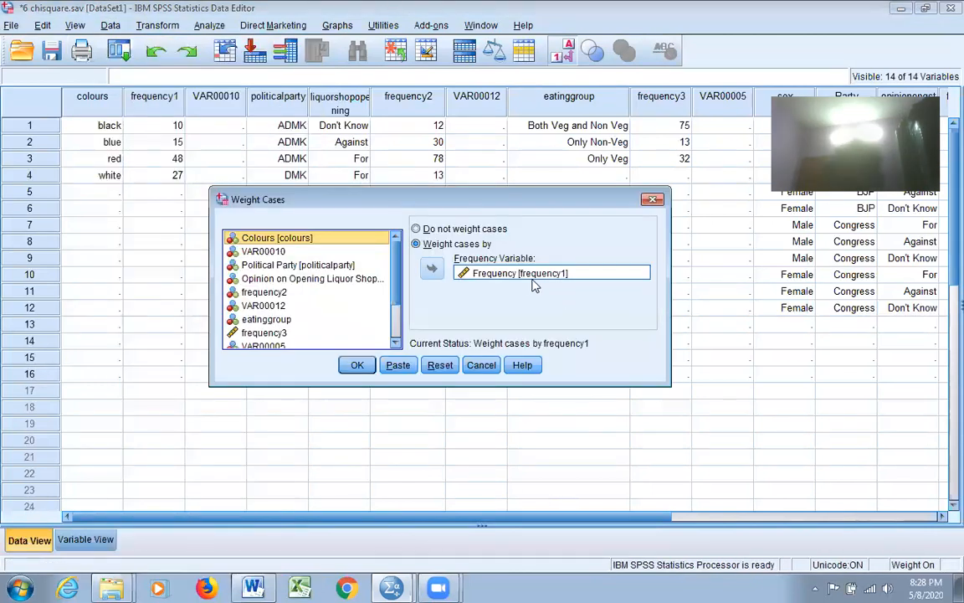
pyautogui.click(357, 365)
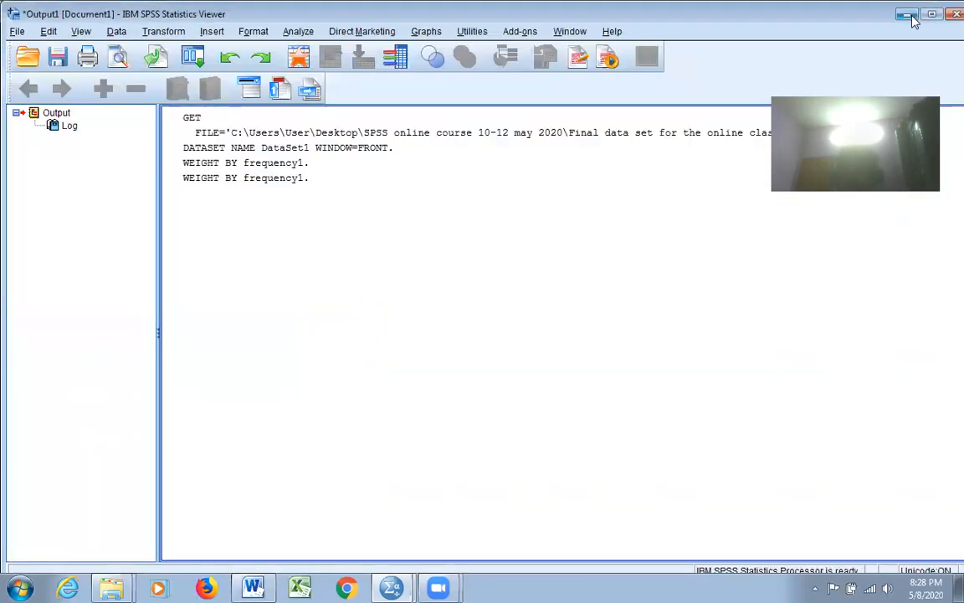
pyautogui.click(907, 14)
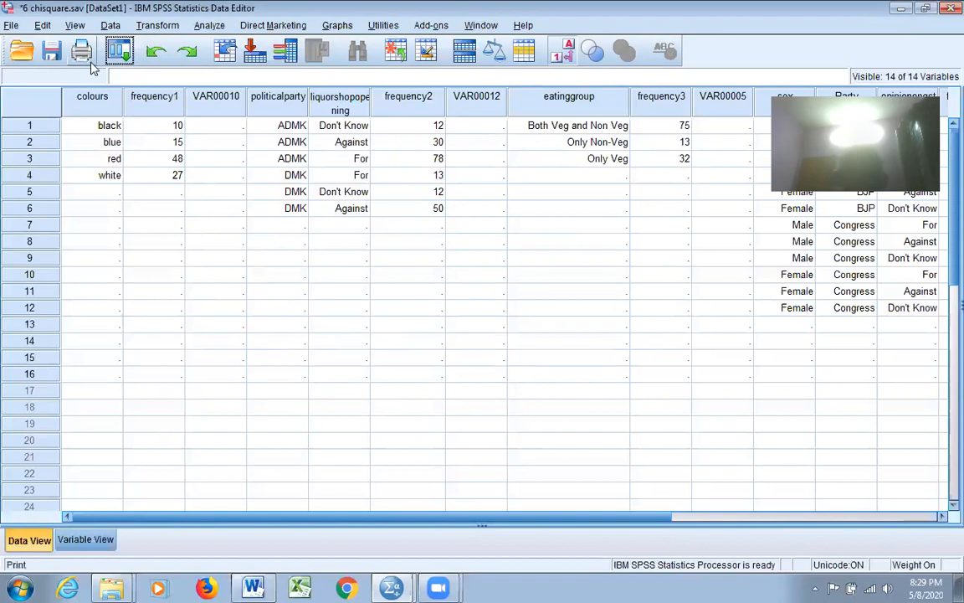
# Run a legacy nonparametric chi-square test on Colours with all categories expected equal, then return to the data set
pyautogui.click(209, 25)
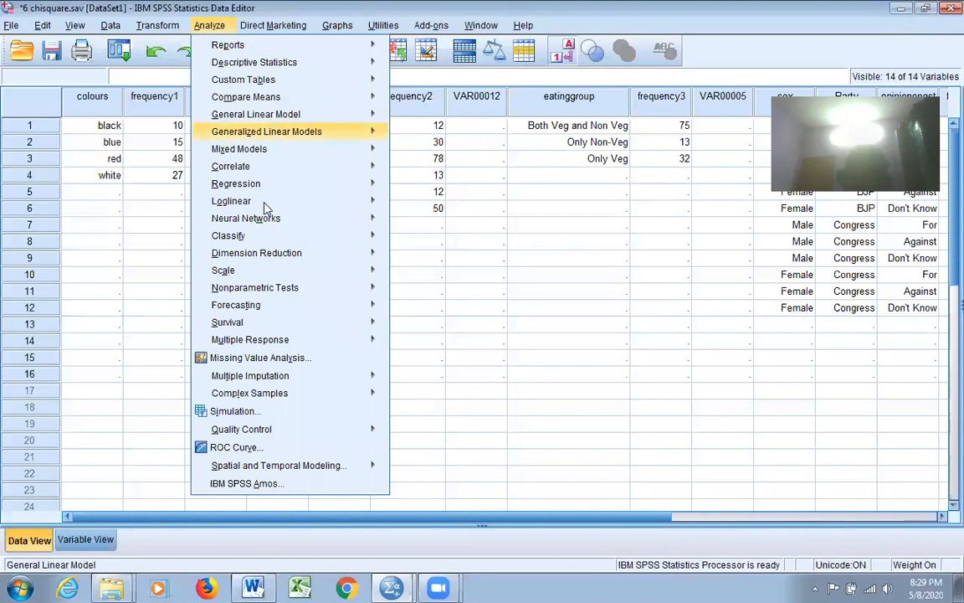
pyautogui.moveTo(295, 292)
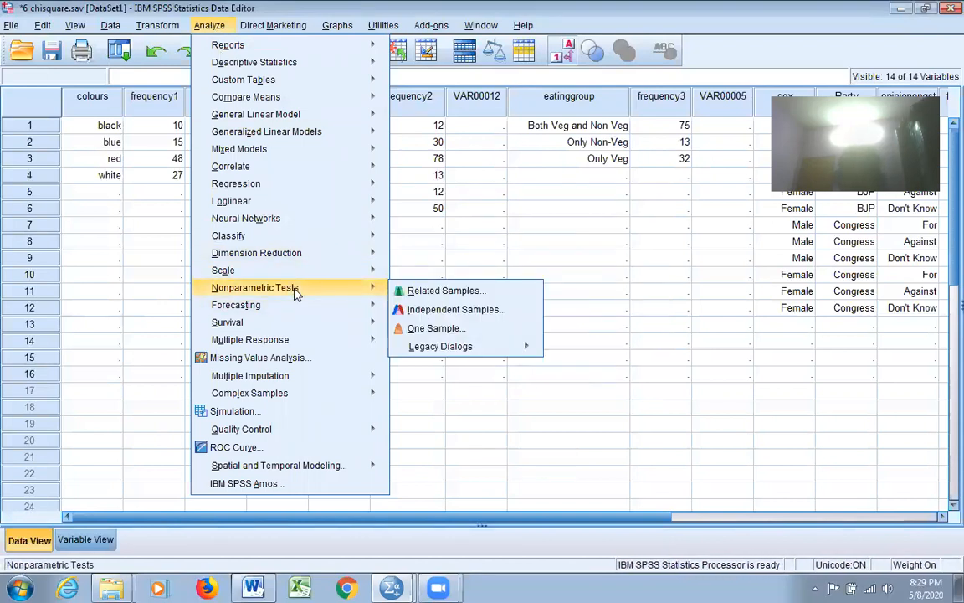
pyautogui.moveTo(484, 354)
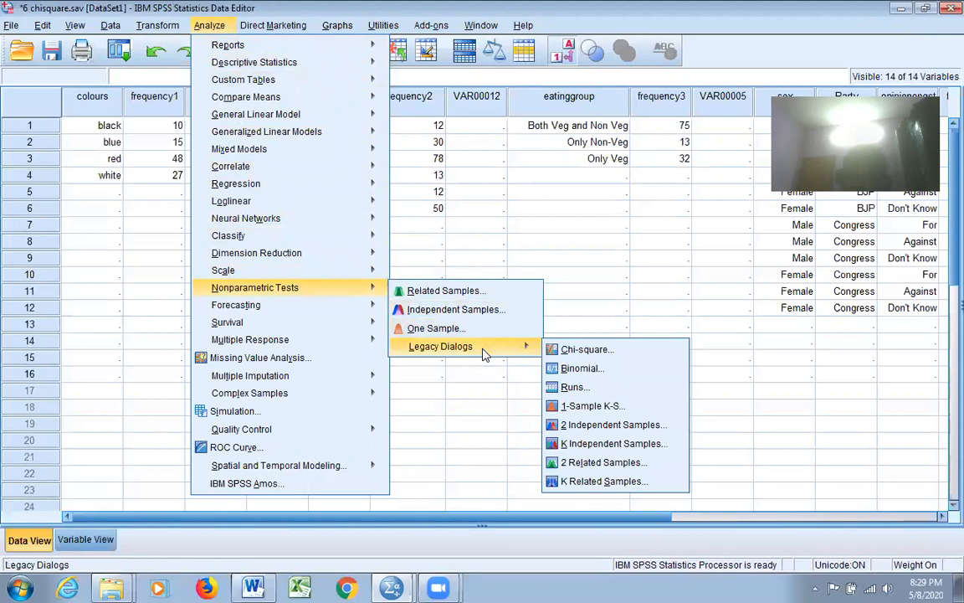
pyautogui.click(594, 352)
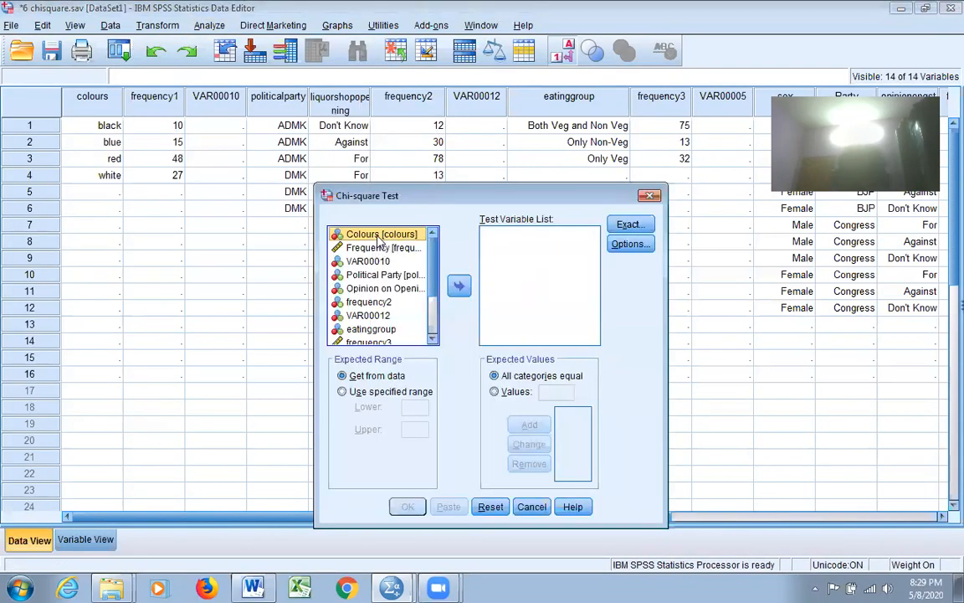
pyautogui.click(458, 287)
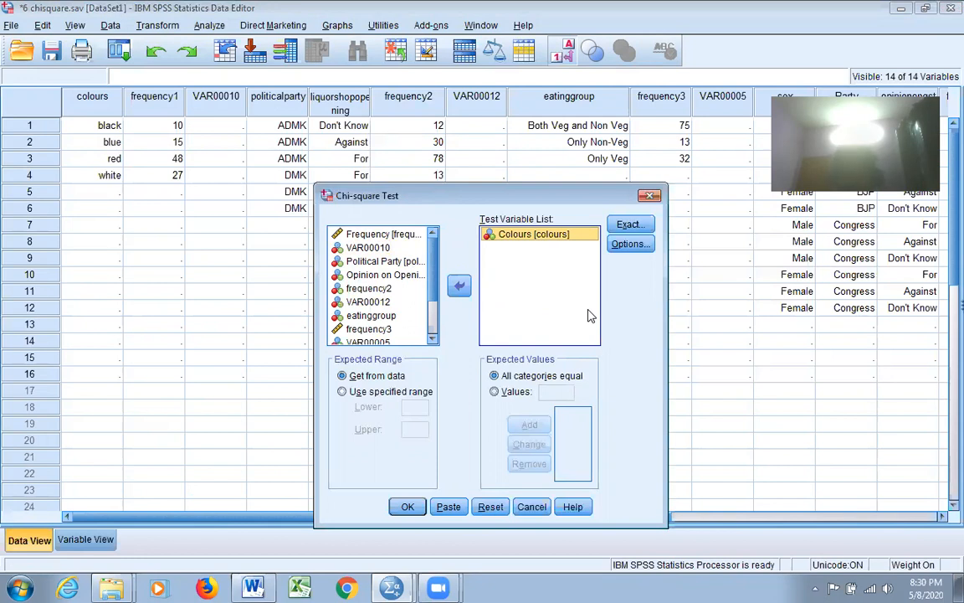
pyautogui.click(408, 507)
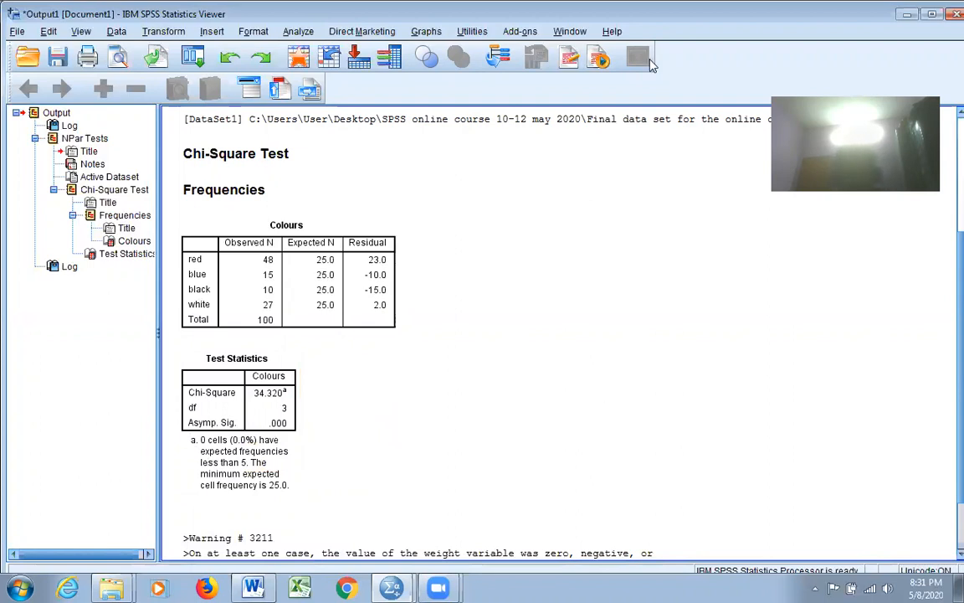
pyautogui.click(909, 15)
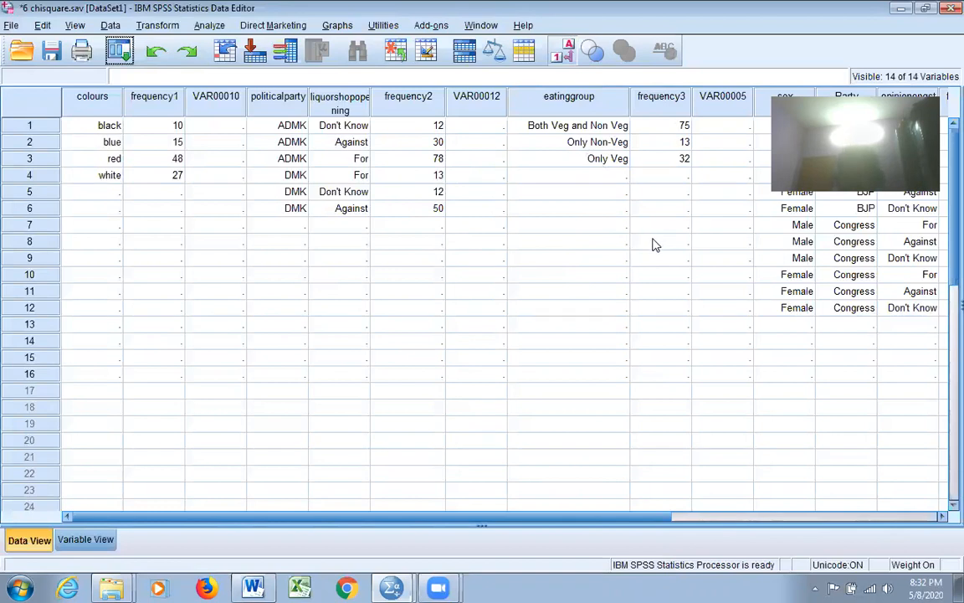
# Reset the case weighting and weight the cases by frequency3 instead
pyautogui.click(110, 25)
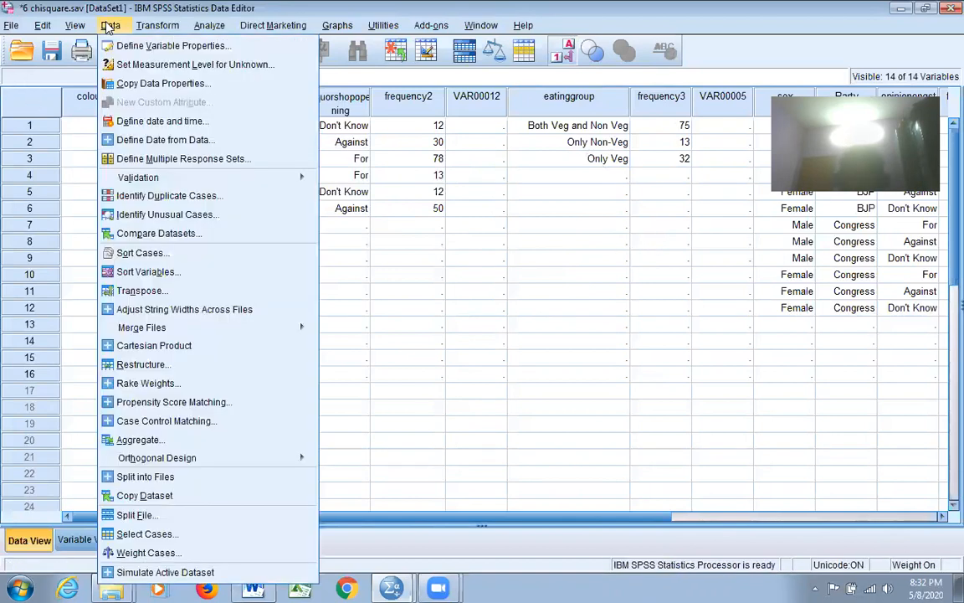
pyautogui.click(159, 552)
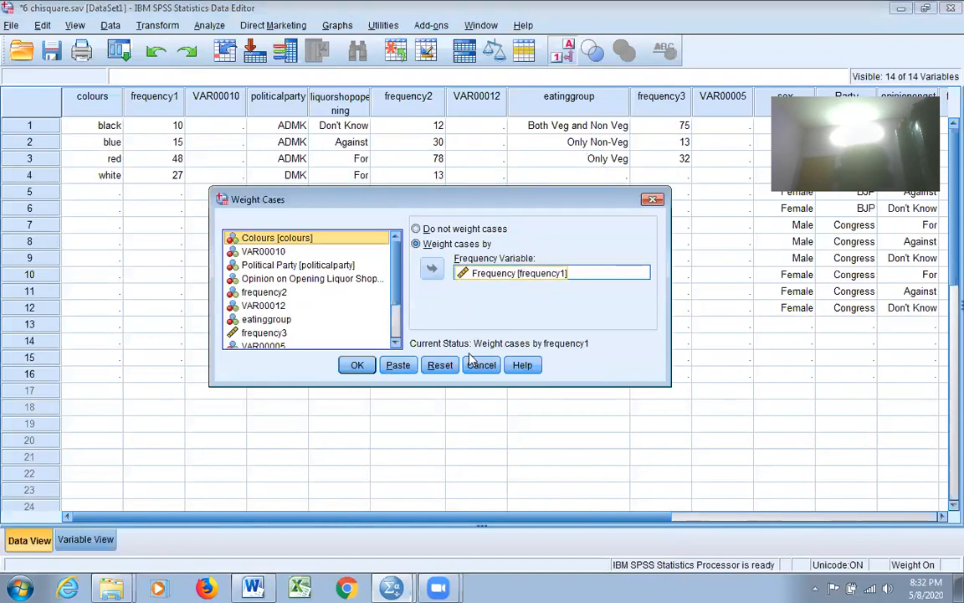
pyautogui.click(440, 365)
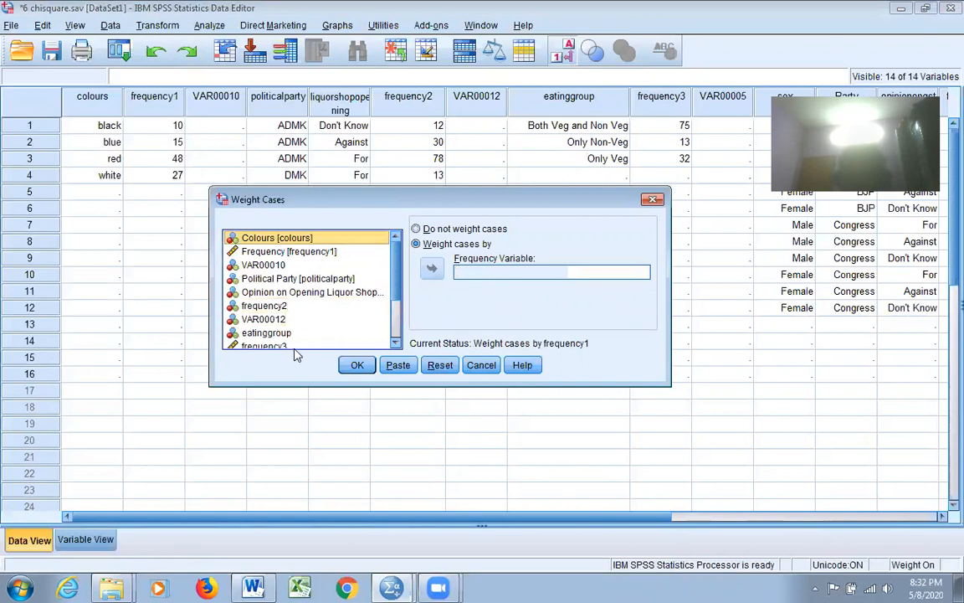
pyautogui.scroll(-1, 399, 330)
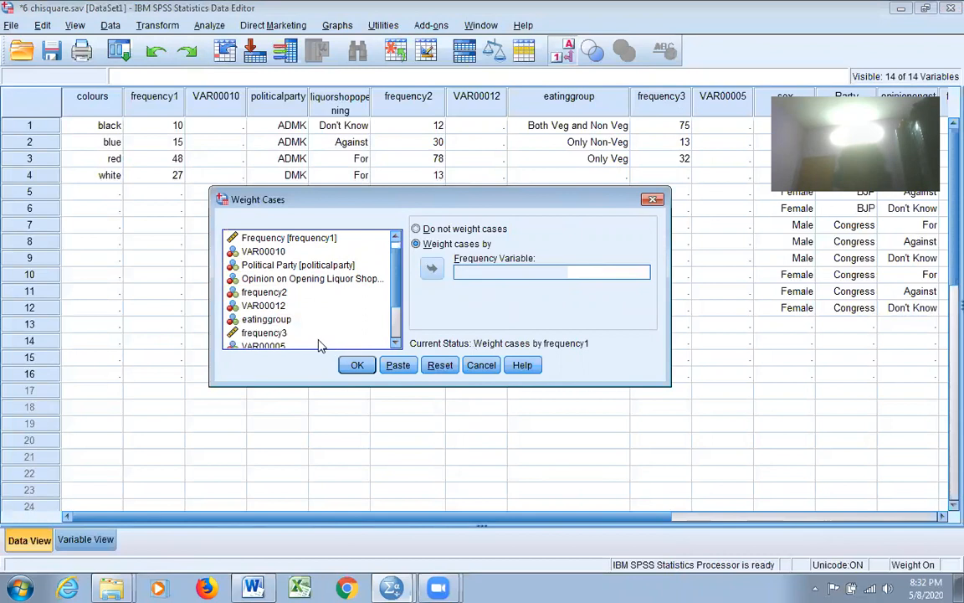
pyautogui.click(283, 333)
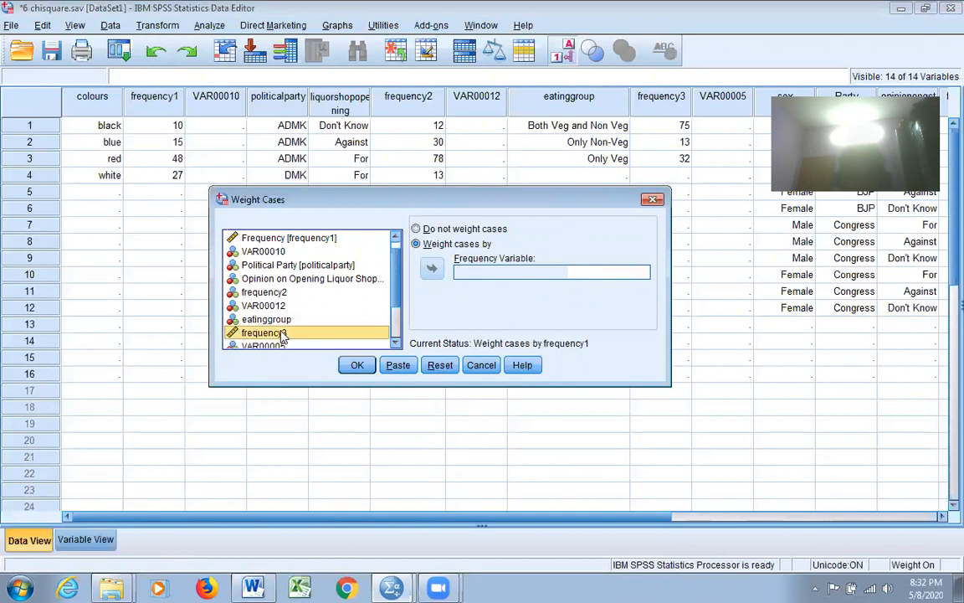
pyautogui.click(416, 244)
pyautogui.click(283, 333)
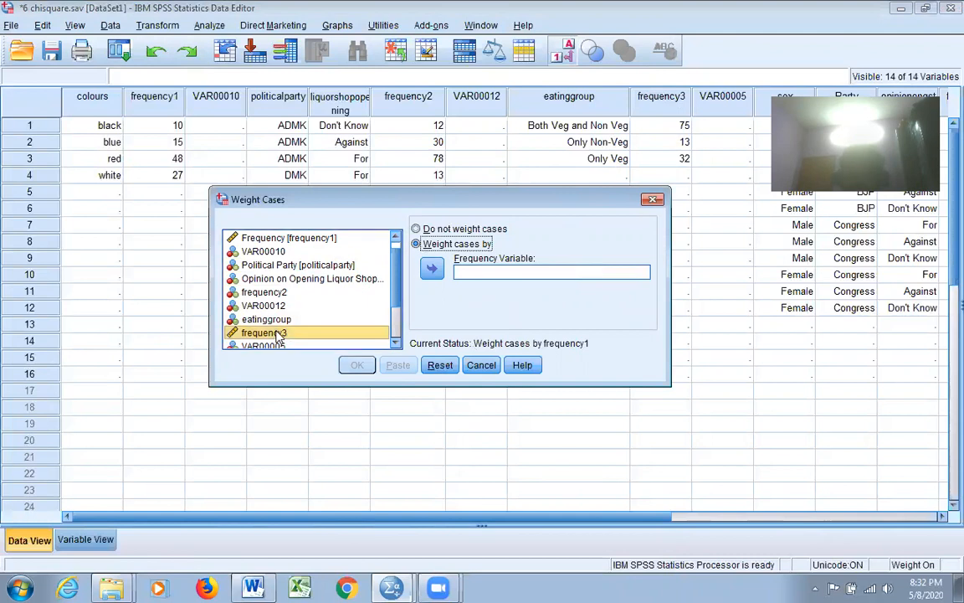
pyautogui.click(434, 275)
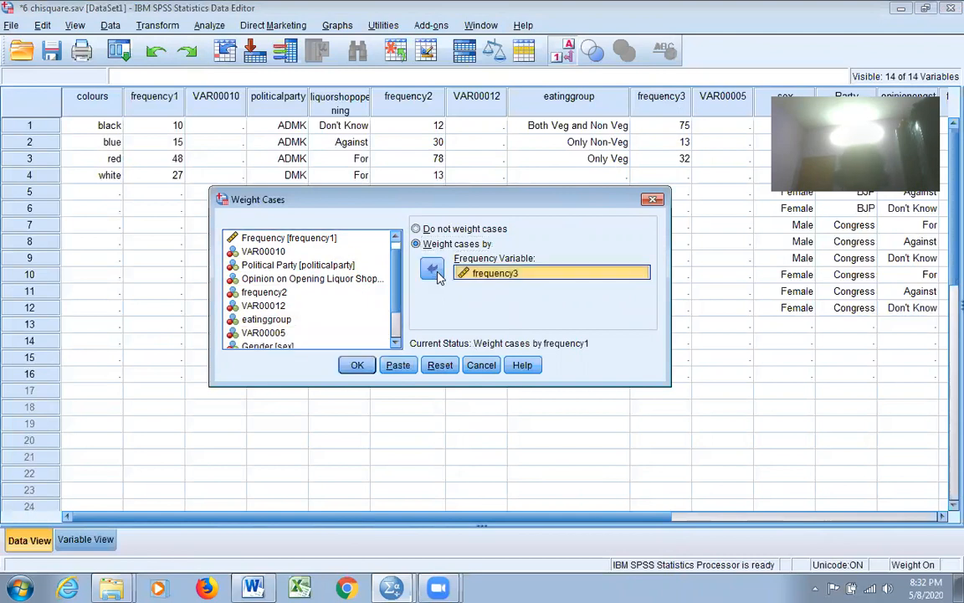
pyautogui.click(358, 366)
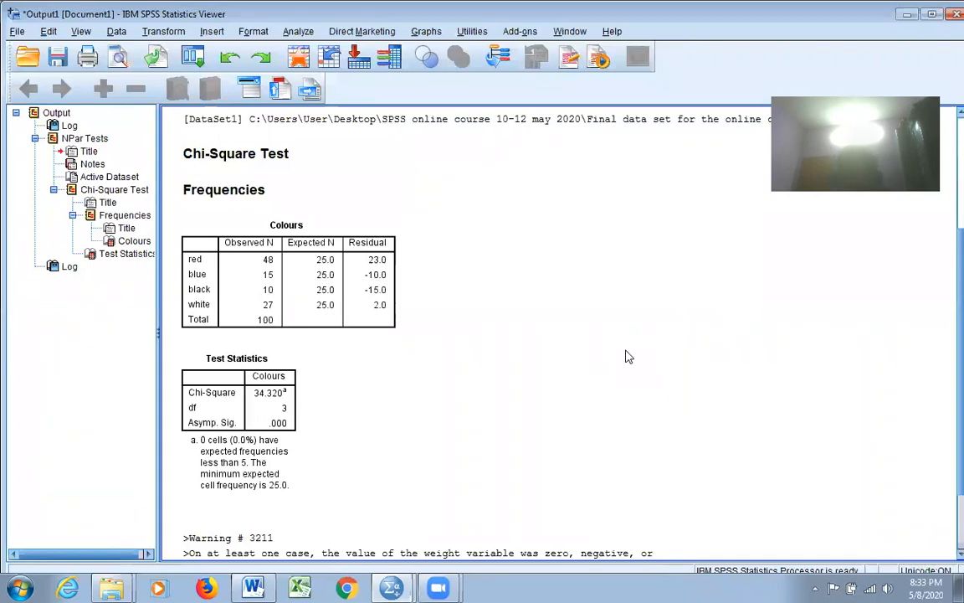
# Delete all results from the output document and return to the data set
pyautogui.hotkey('ctrl', 'a')
pyautogui.press('Delete')
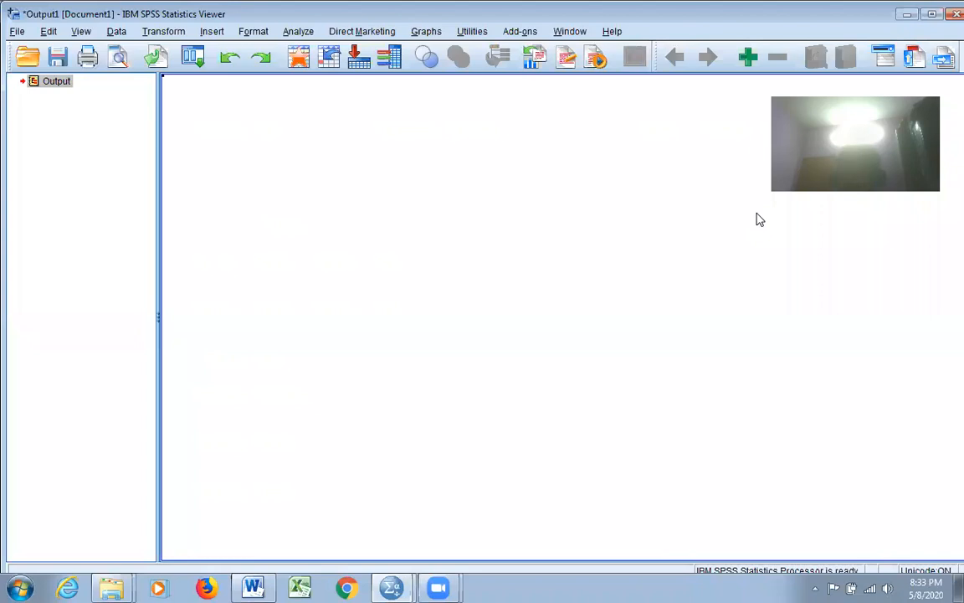
pyautogui.click(906, 14)
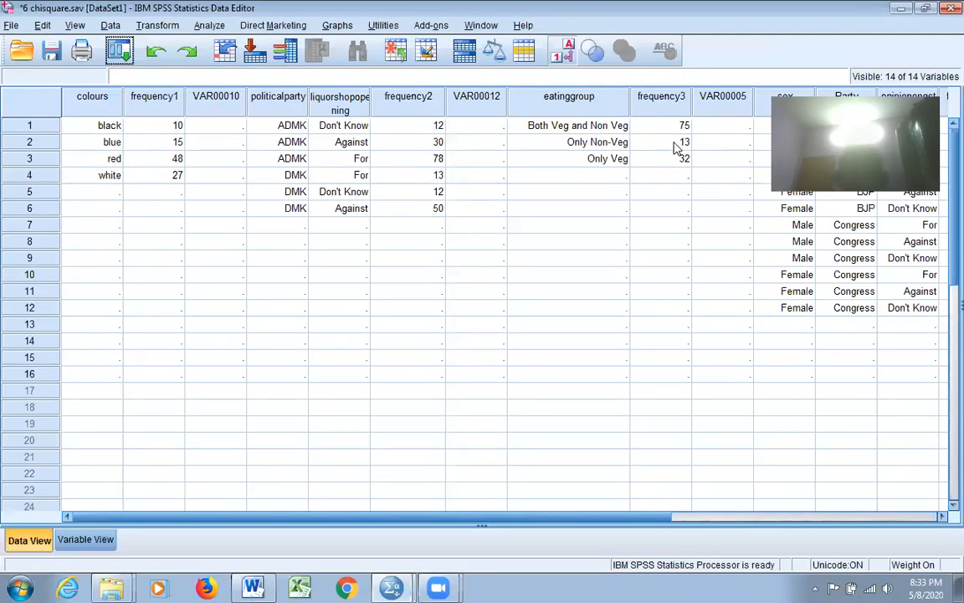
# Set up a legacy nonparametric chi-square test, replacing Colours with eatinggroup as the test variable
pyautogui.click(198, 26)
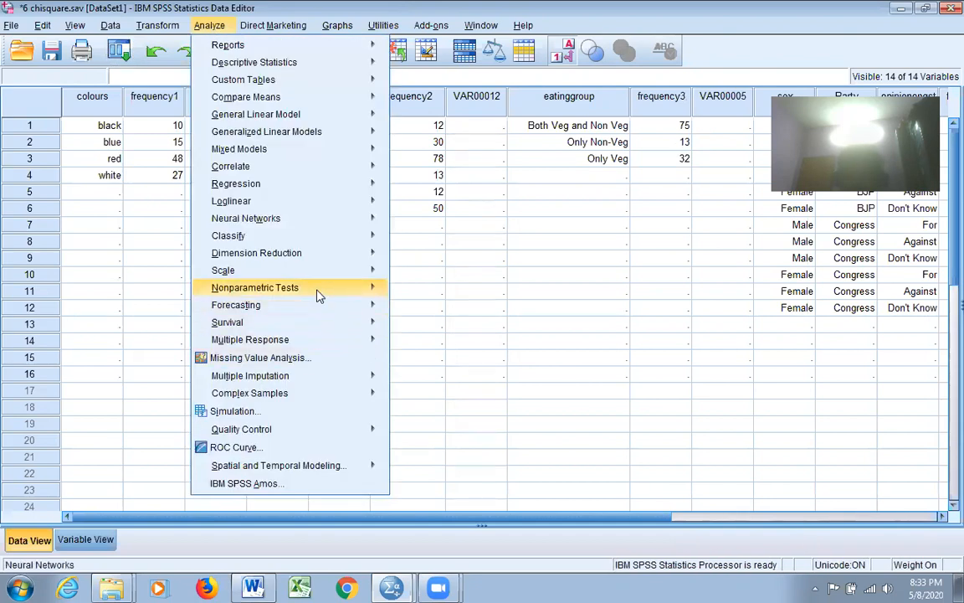
pyautogui.moveTo(318, 290)
pyautogui.moveTo(452, 348)
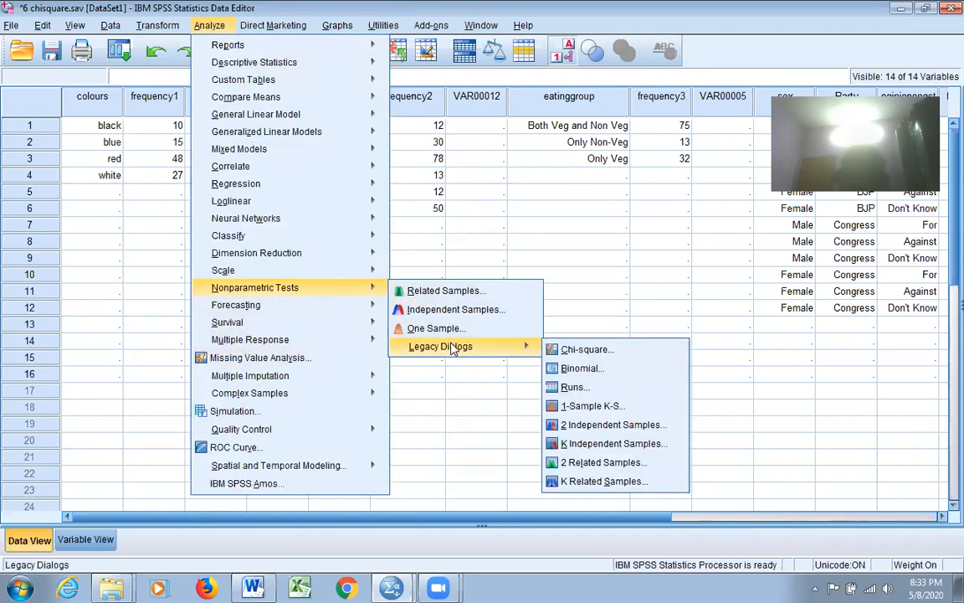
pyautogui.click(566, 349)
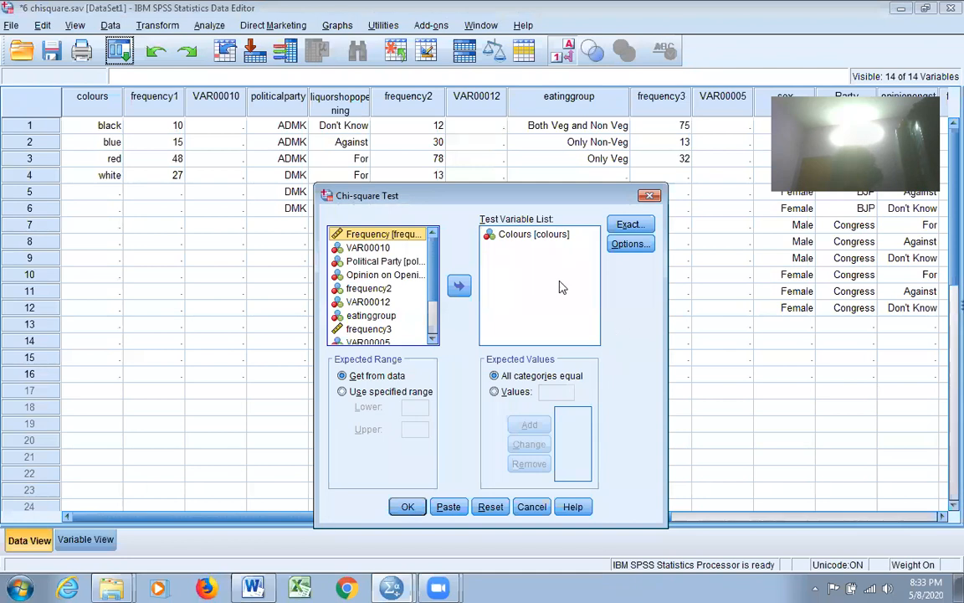
pyautogui.click(549, 235)
pyautogui.click(459, 286)
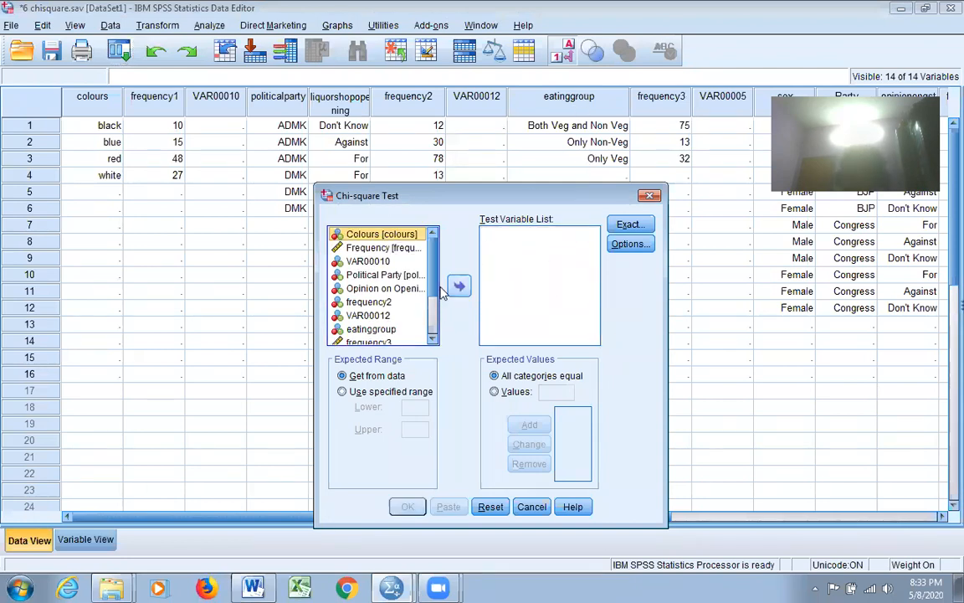
pyautogui.click(371, 329)
pyautogui.click(459, 285)
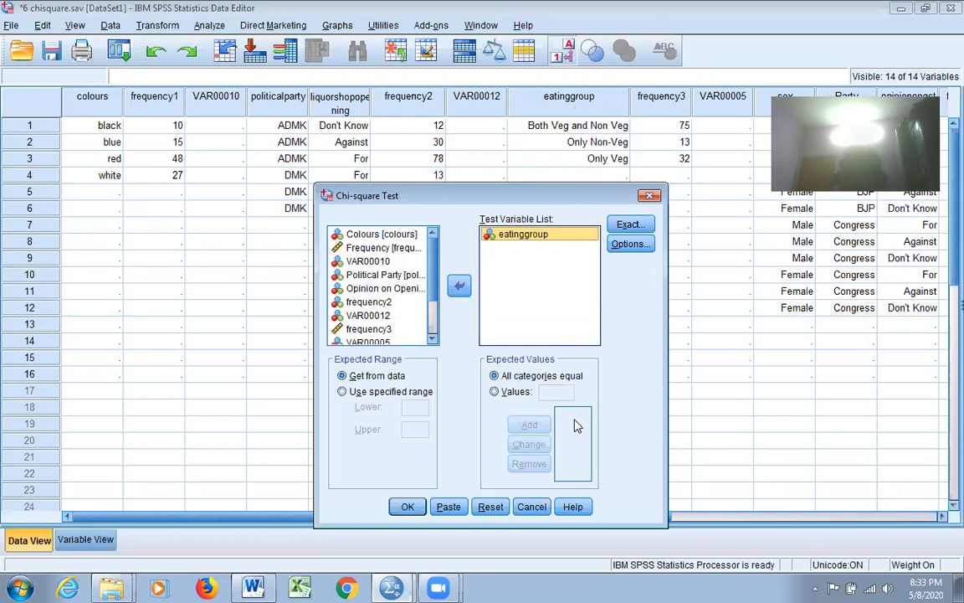
# Specify custom expected values of 10, 20 and 70, in that order, for the eatinggroup categories
pyautogui.click(495, 391)
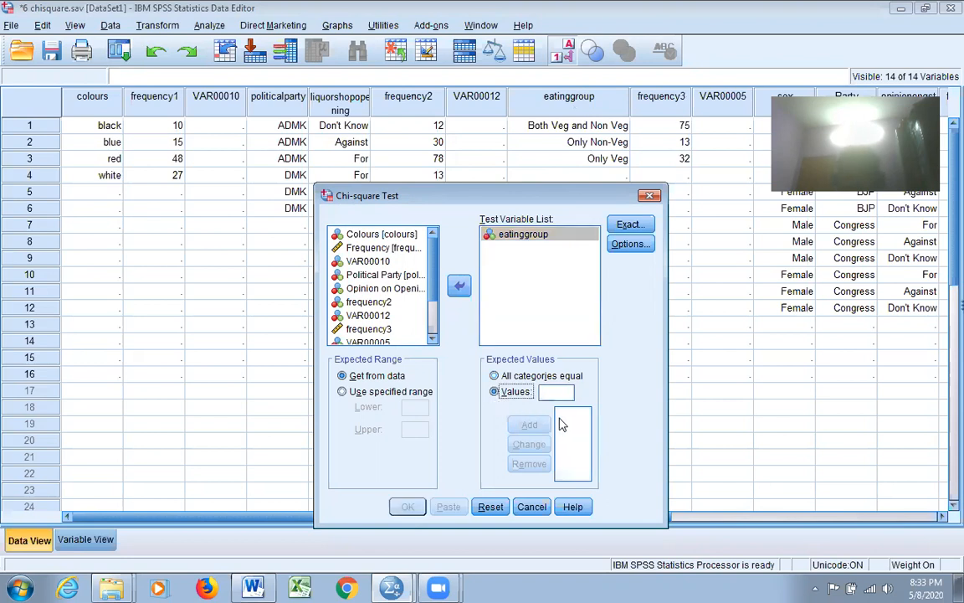
pyautogui.click(552, 392)
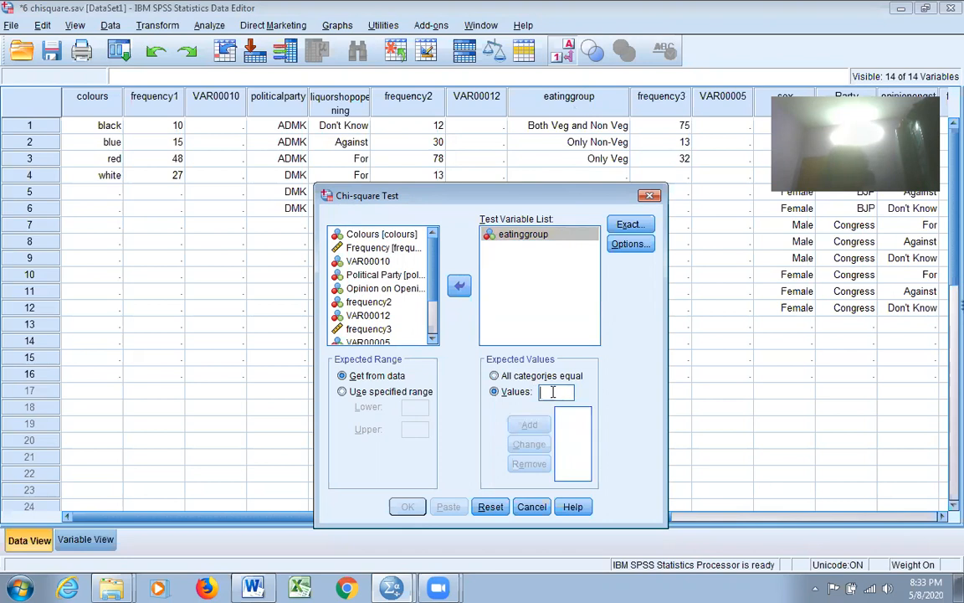
pyautogui.write('10')
pyautogui.click(531, 425)
pyautogui.click(552, 392)
pyautogui.write('20')
pyautogui.click(530, 425)
pyautogui.click(551, 391)
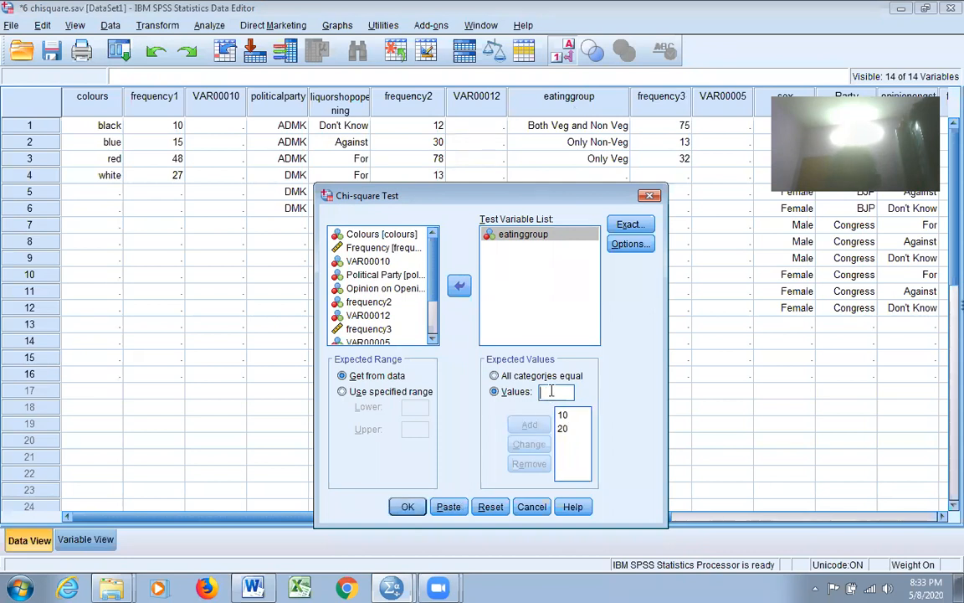
pyautogui.write('70')
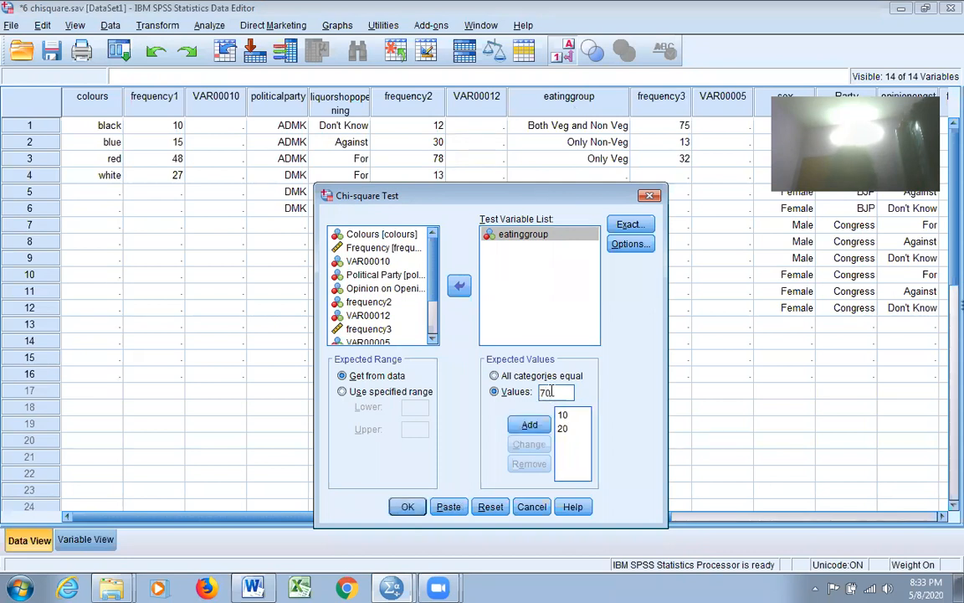
pyautogui.click(530, 425)
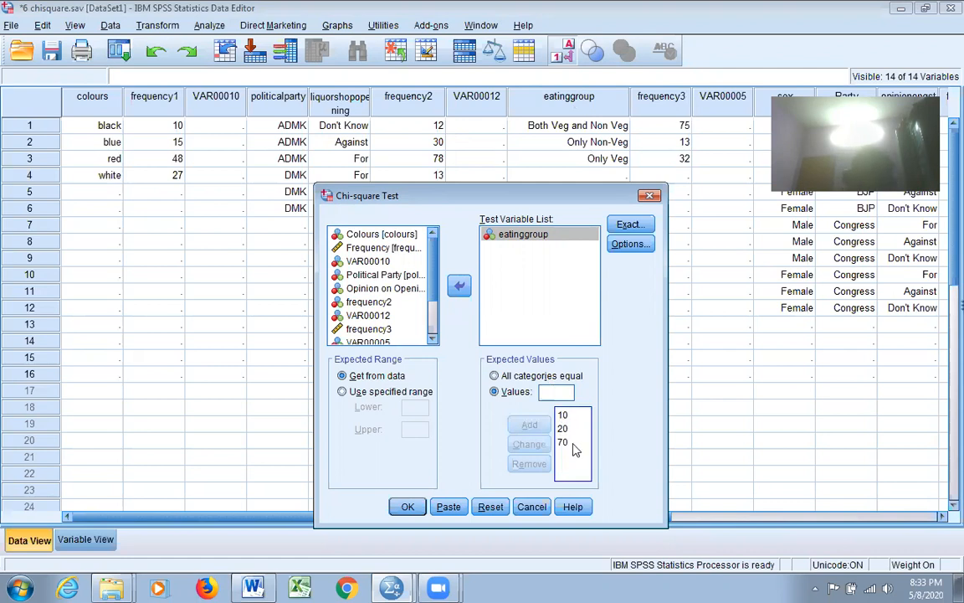
# Run the chi-square test on eatinggroup, view its frequency table in the output and return to the data set
pyautogui.click(573, 446)
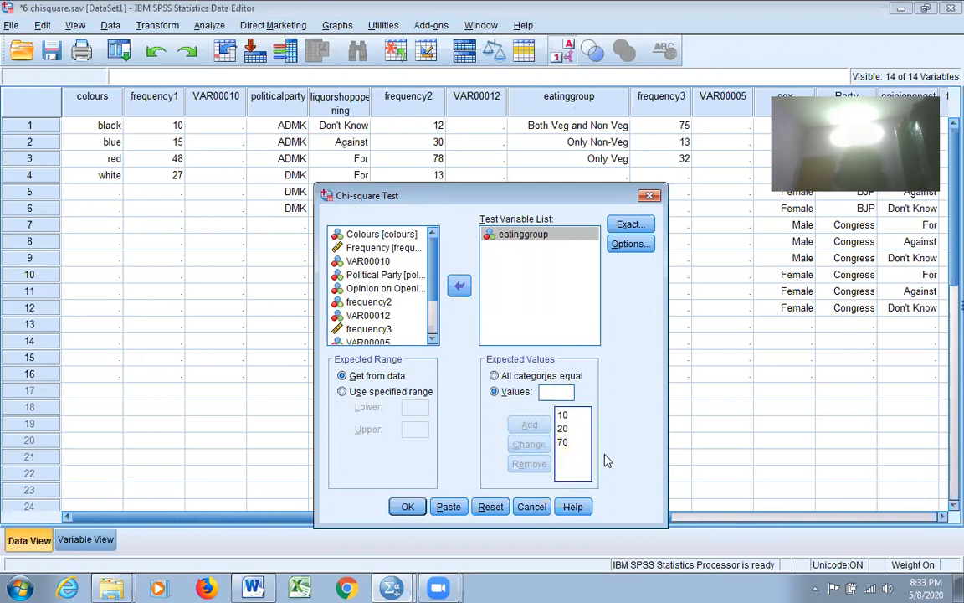
pyautogui.click(407, 506)
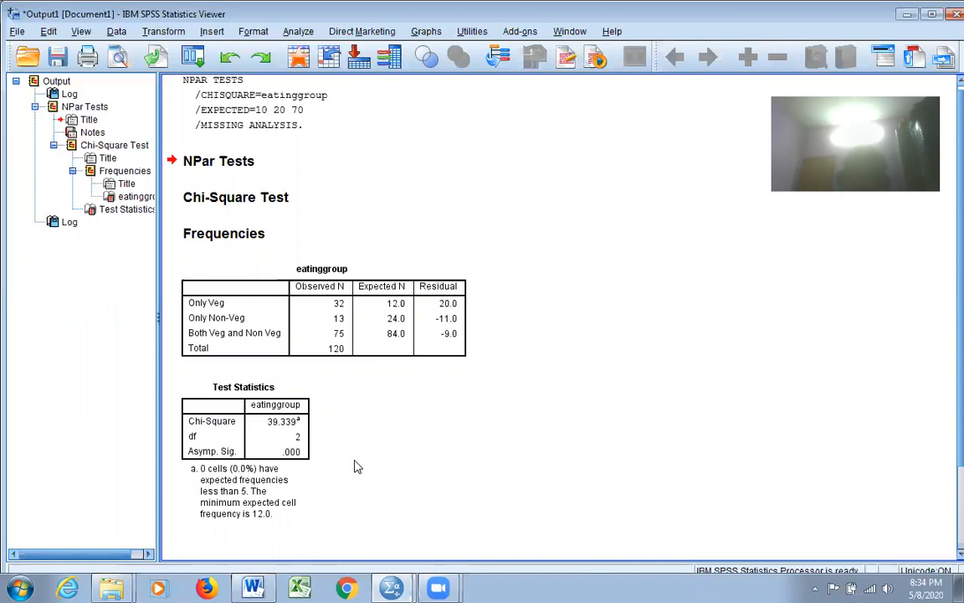
pyautogui.click(284, 304)
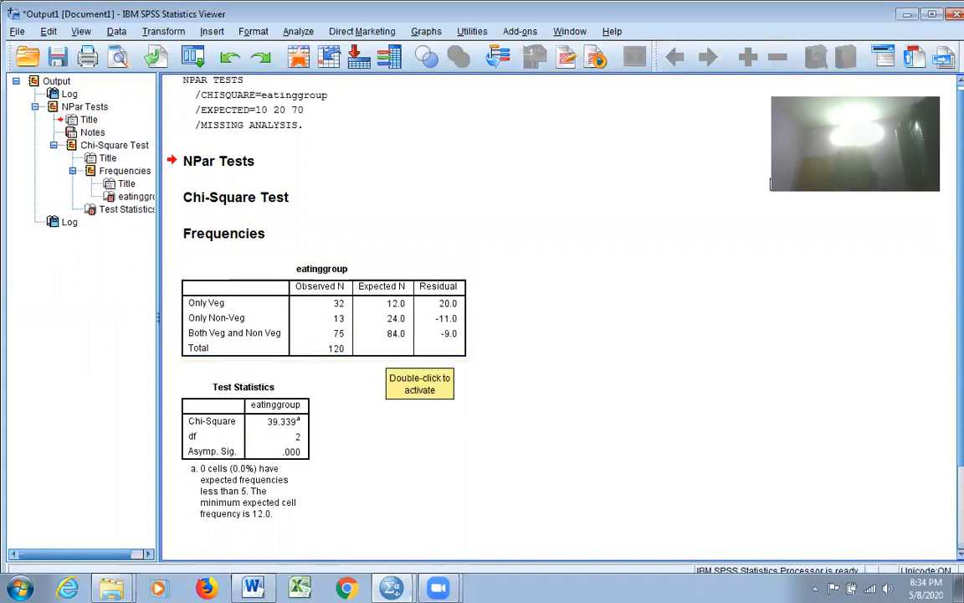
pyautogui.click(909, 15)
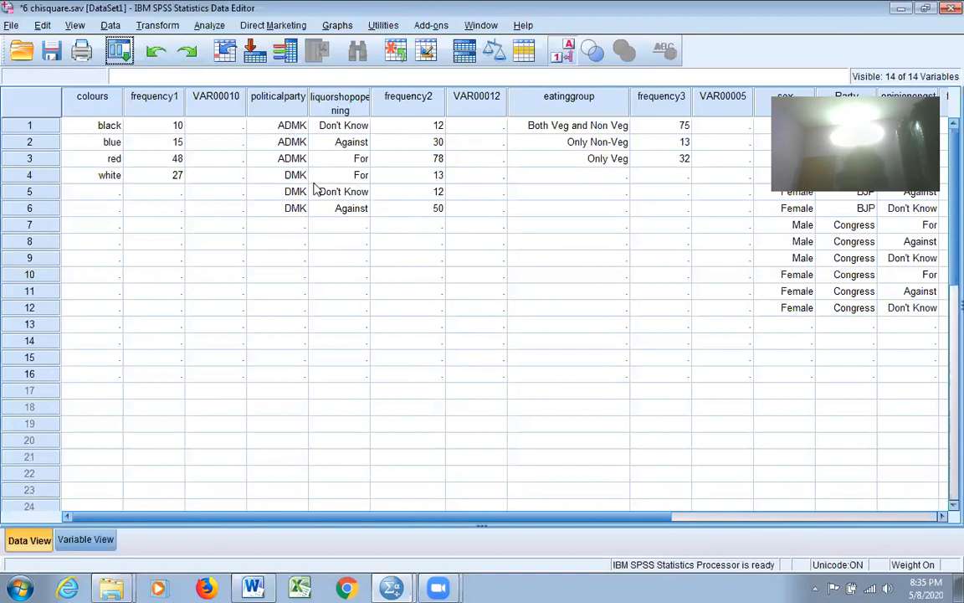
# Reset the case weighting, weight the cases by frequency2 instead and return to the data set
pyautogui.click(109, 25)
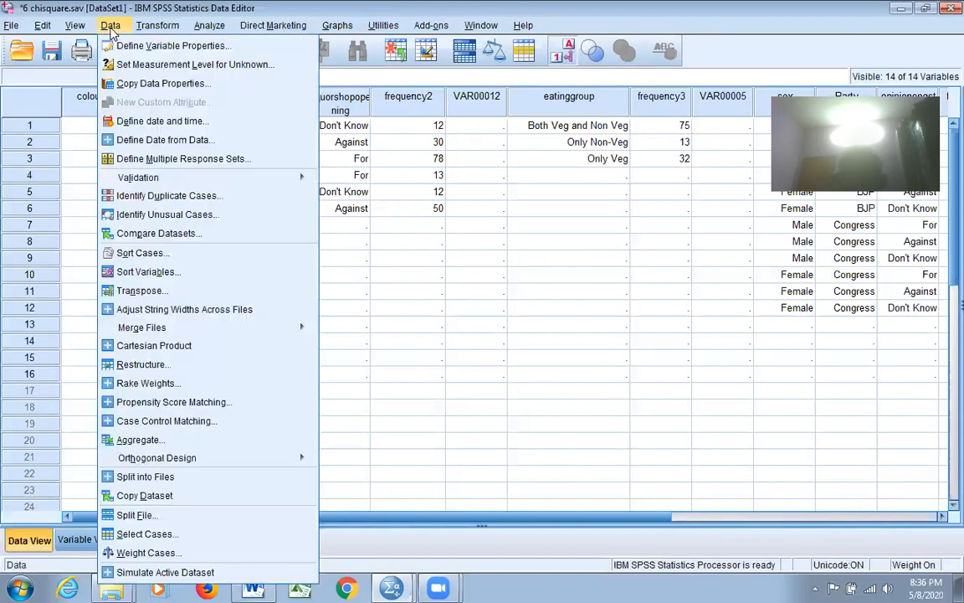
pyautogui.click(167, 556)
pyautogui.click(440, 367)
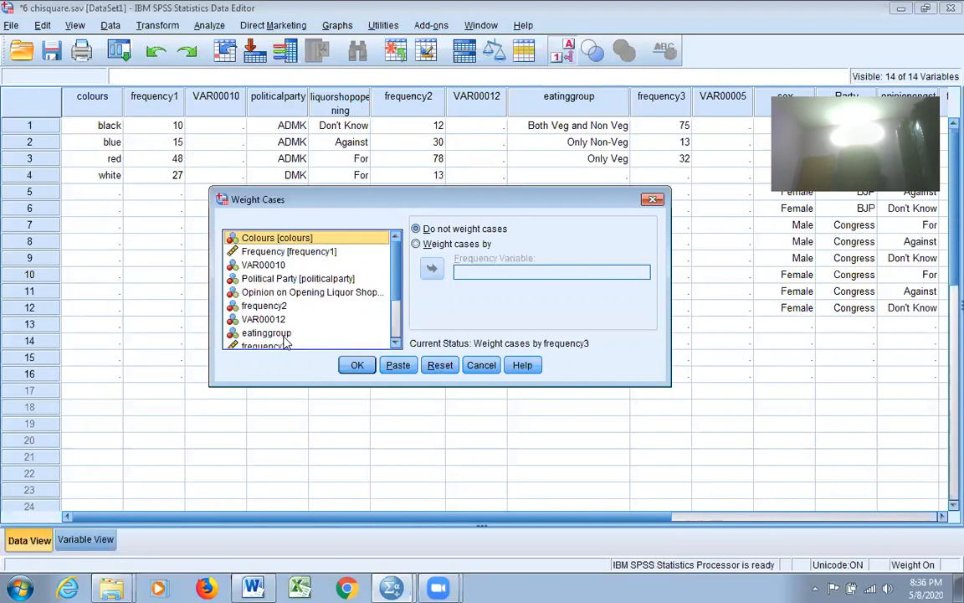
pyautogui.click(261, 306)
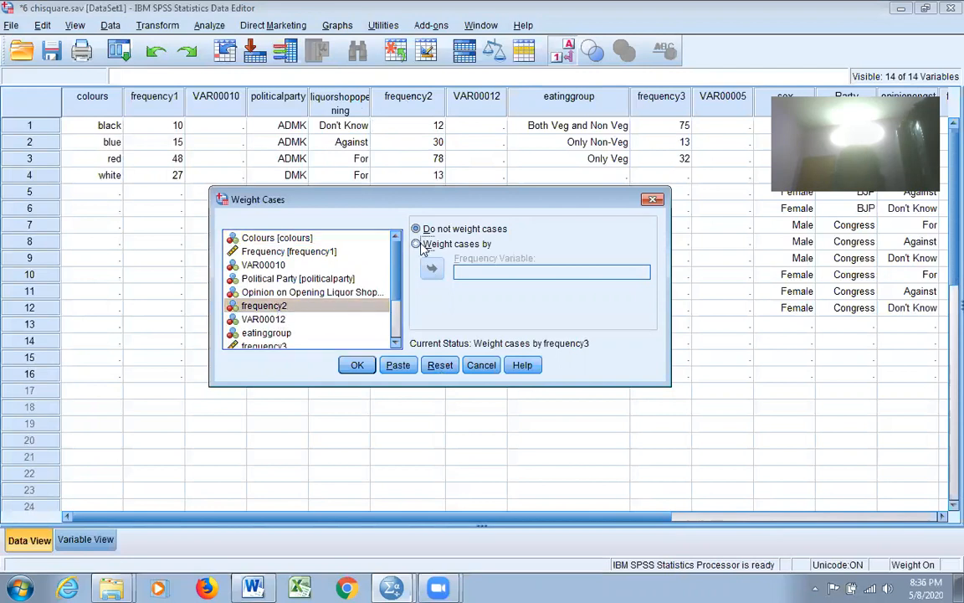
pyautogui.click(421, 243)
pyautogui.click(431, 268)
pyautogui.click(357, 365)
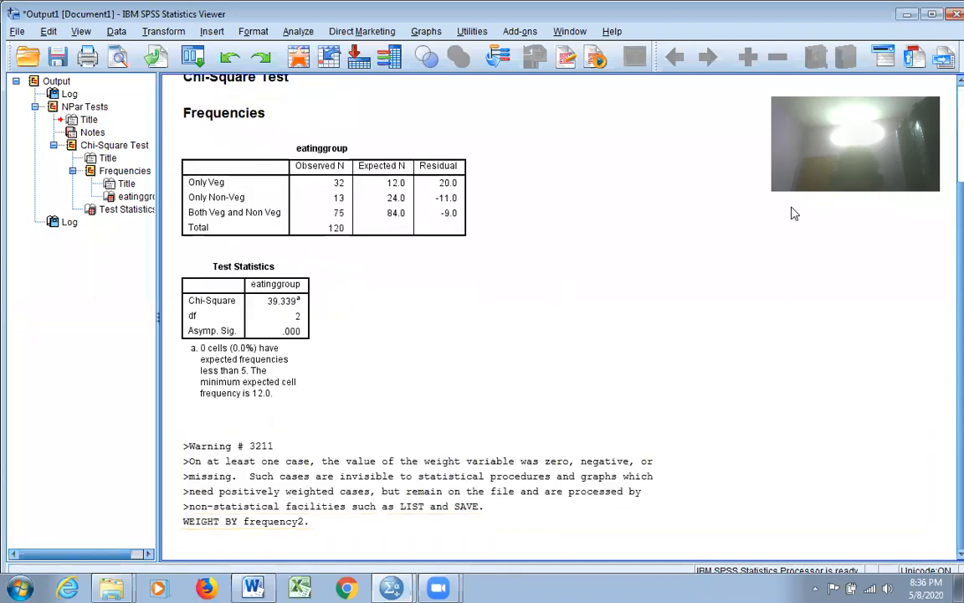
pyautogui.click(908, 15)
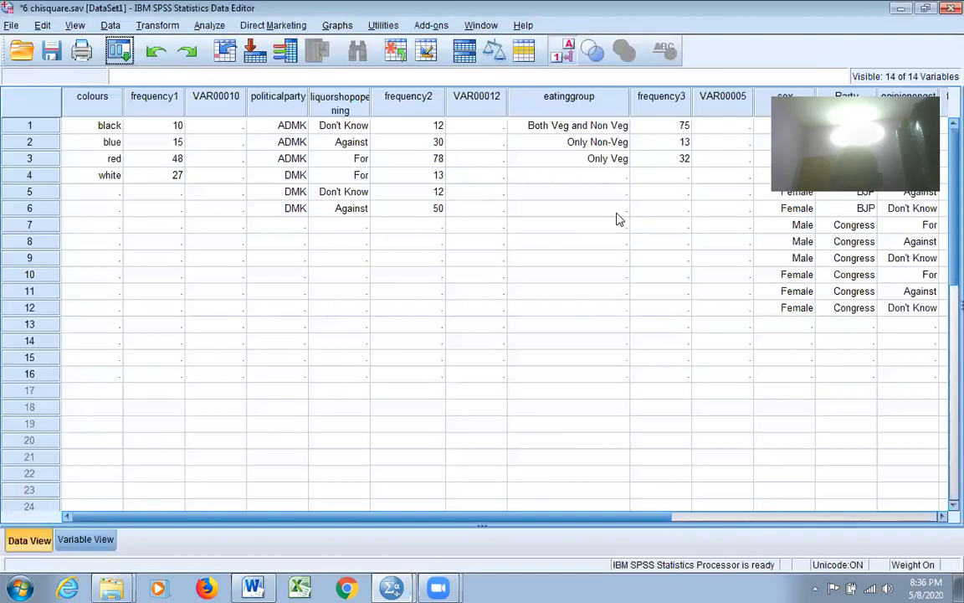
# Set up a crosstab with the opinion on opening liquor shops as rows and politicalparty as columns
pyautogui.click(211, 26)
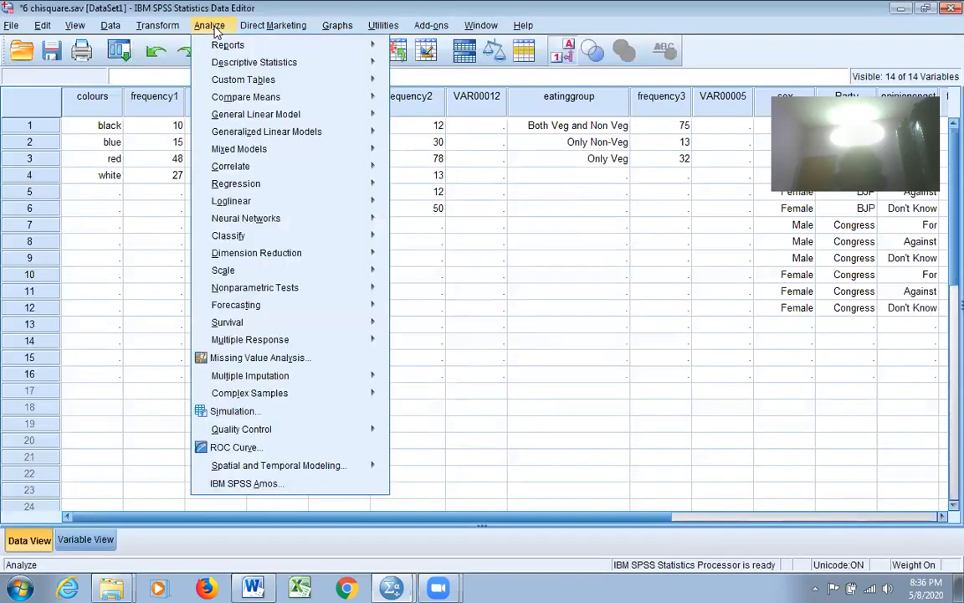
pyautogui.moveTo(253, 63)
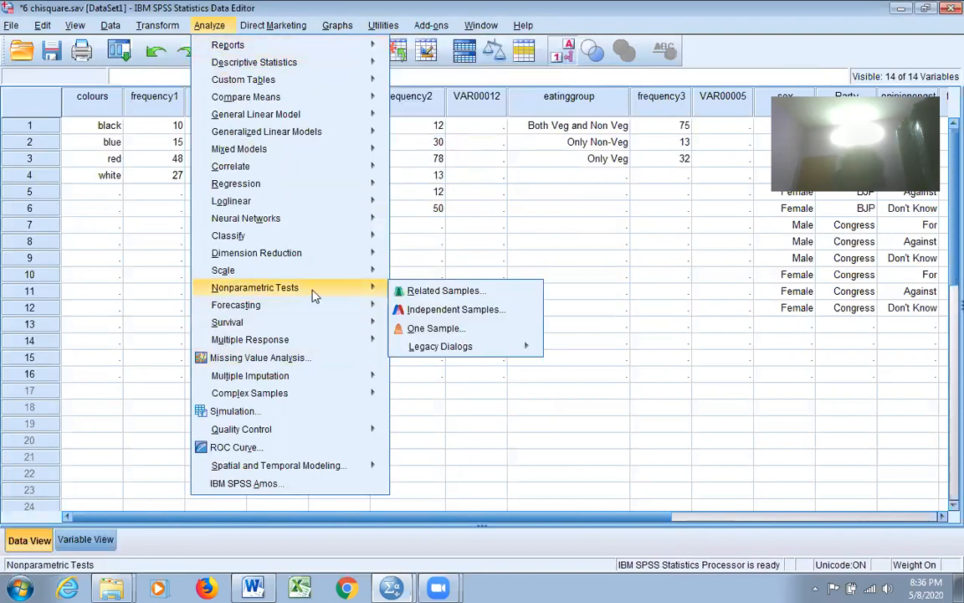
pyautogui.moveTo(387, 293)
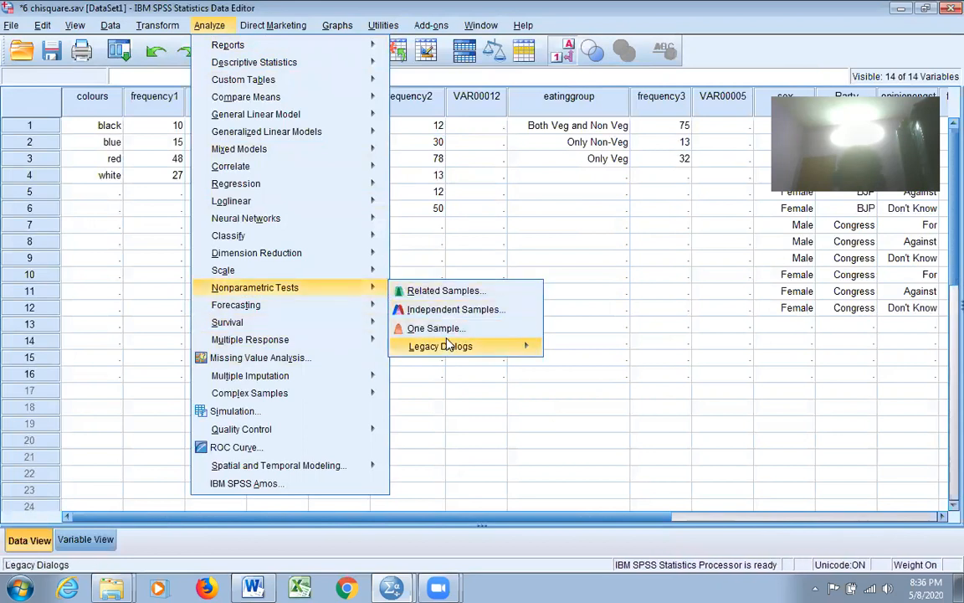
pyautogui.moveTo(452, 345)
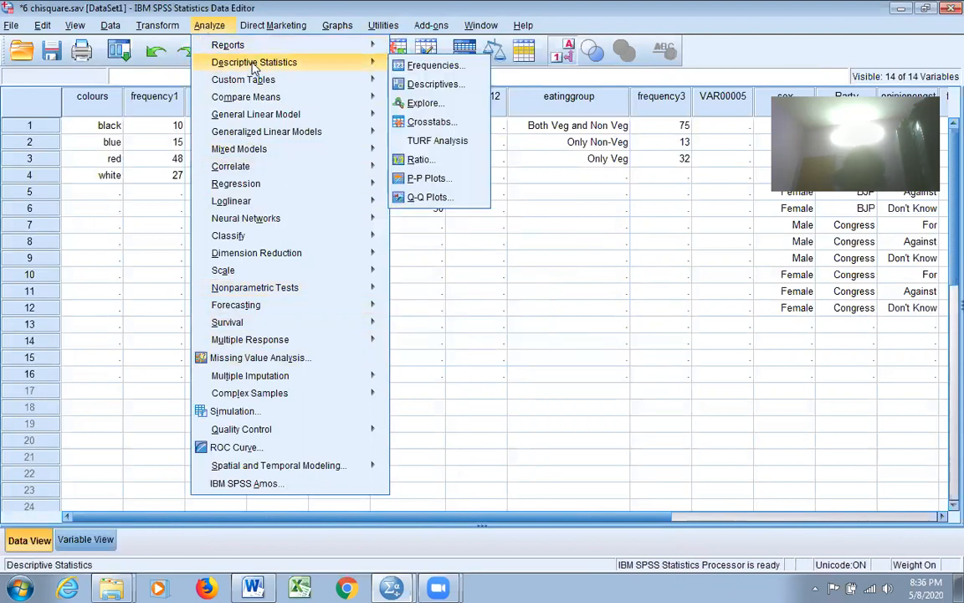
pyautogui.click(428, 123)
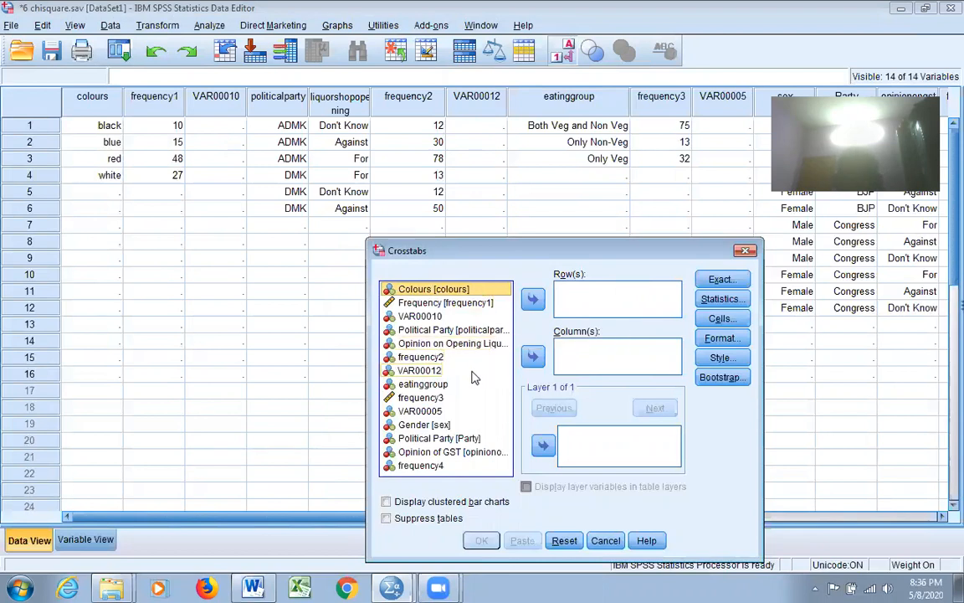
pyautogui.click(452, 331)
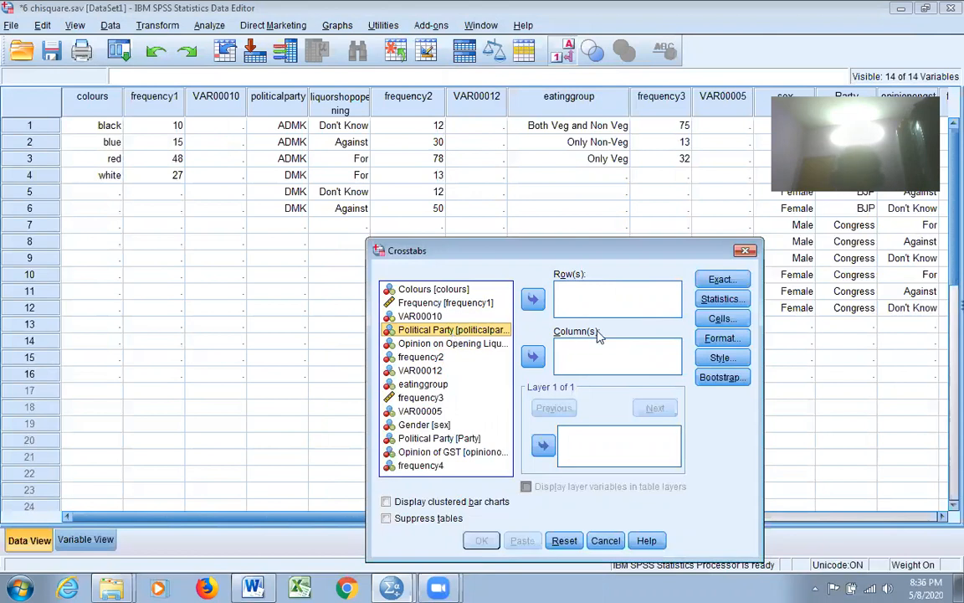
pyautogui.click(532, 356)
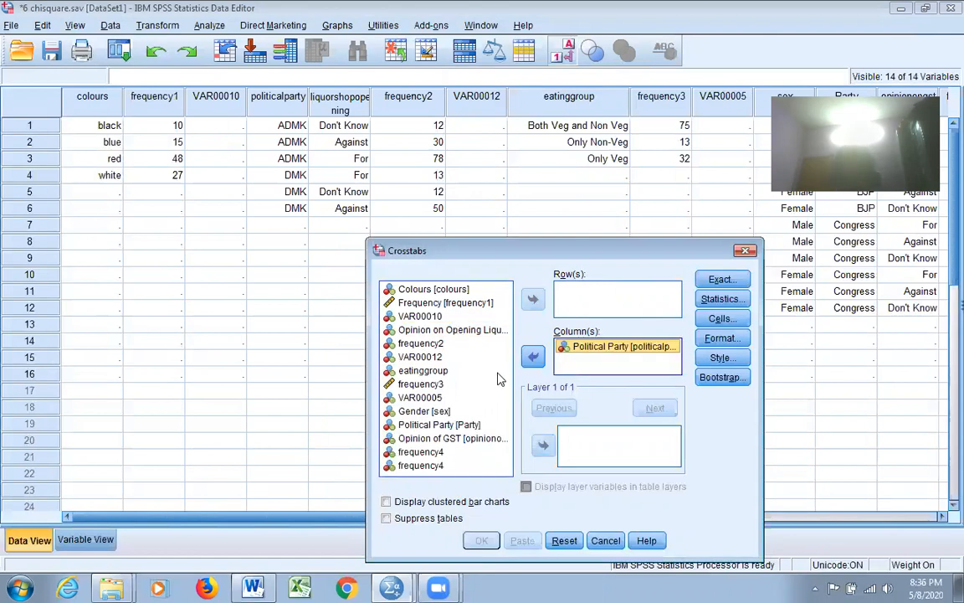
pyautogui.click(476, 331)
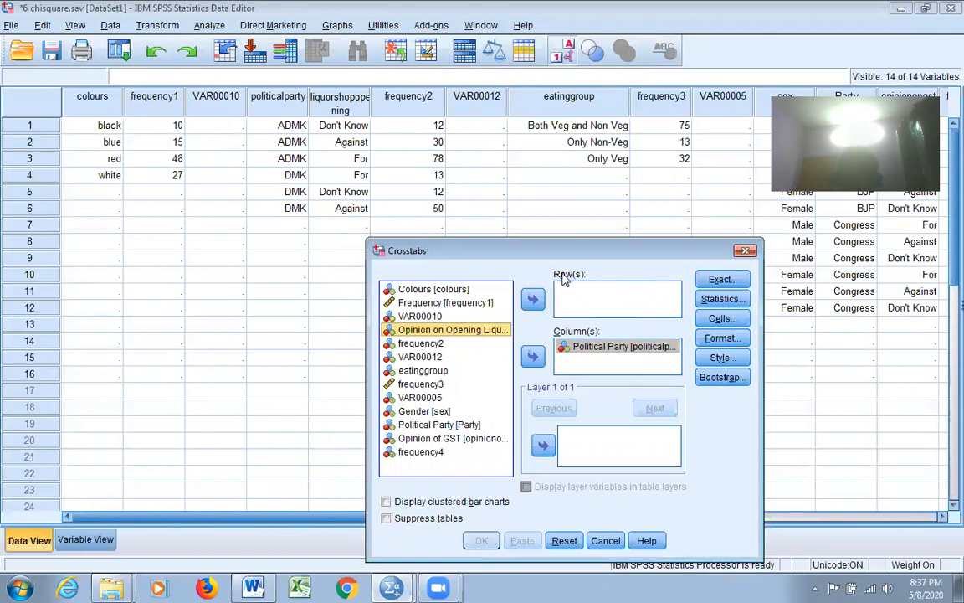
pyautogui.click(536, 301)
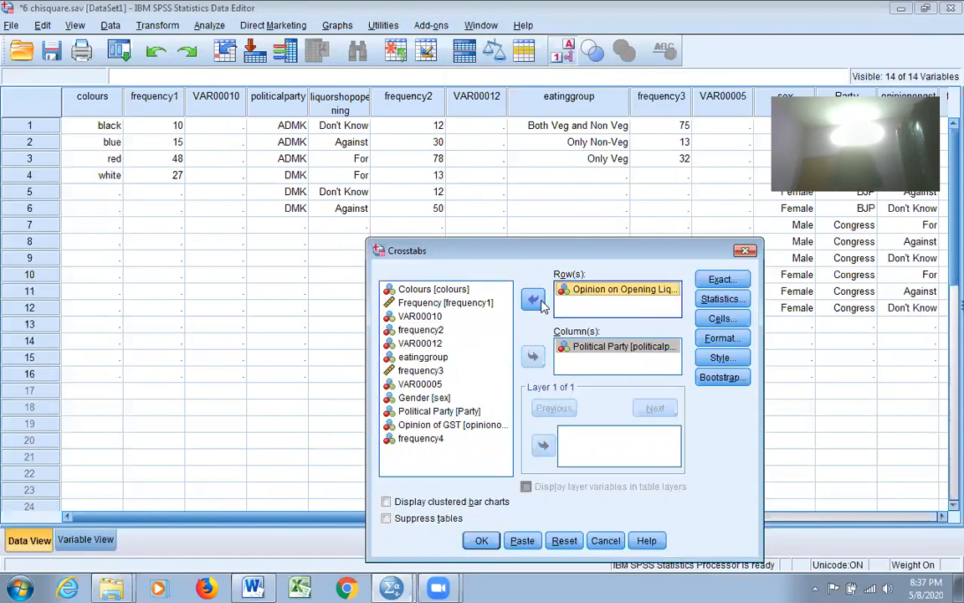
# Keep the crosstab's exact tests setting at asymptotic only and request the chi-square statistic
pyautogui.click(722, 279)
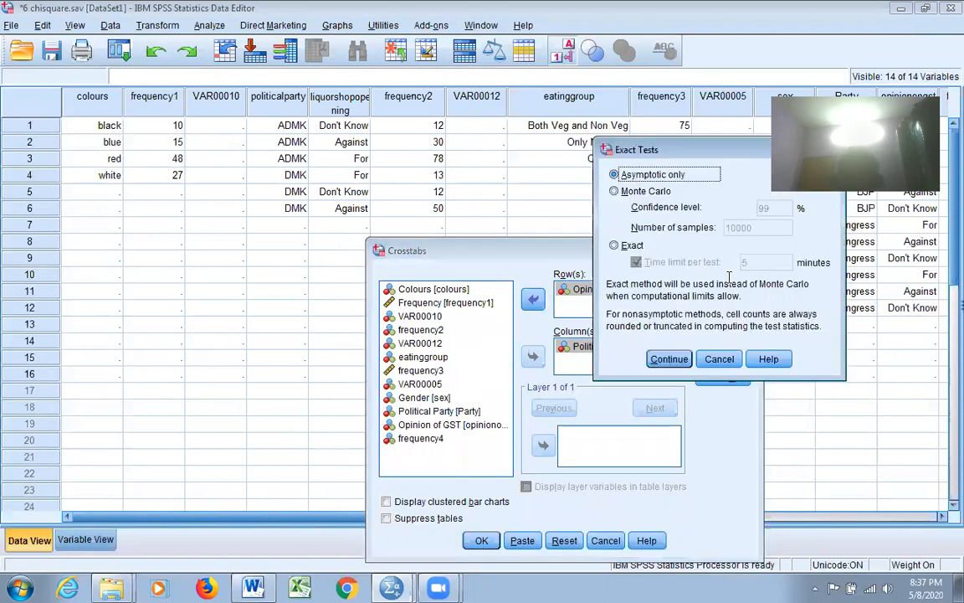
pyautogui.click(680, 358)
pyautogui.moveTo(620, 251); pyautogui.dragTo(530, 178)
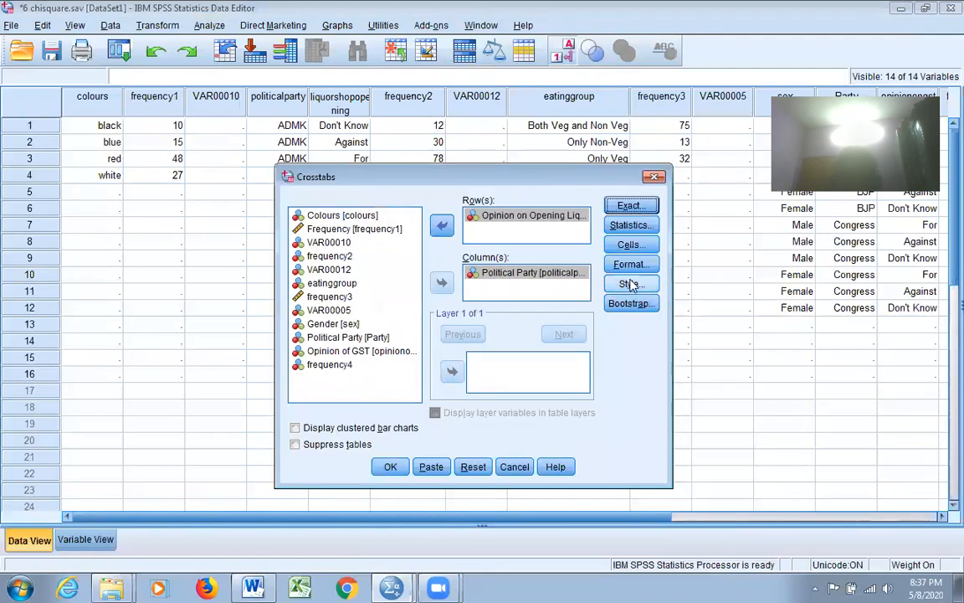
pyautogui.click(631, 224)
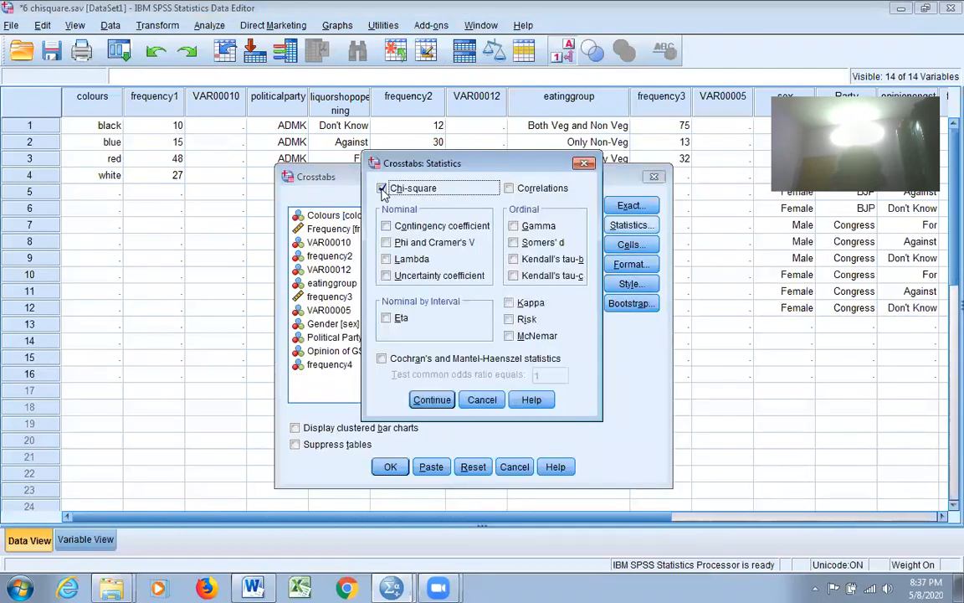
pyautogui.click(427, 399)
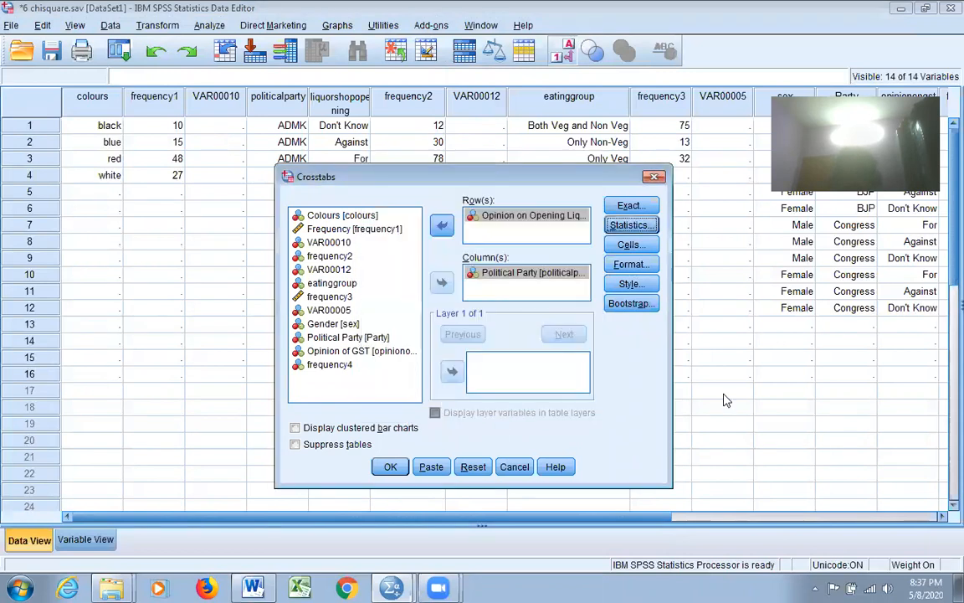
# Add expected counts and column percentages to the crosstab's cells alongside the observed counts, and run the crosstab
pyautogui.click(629, 244)
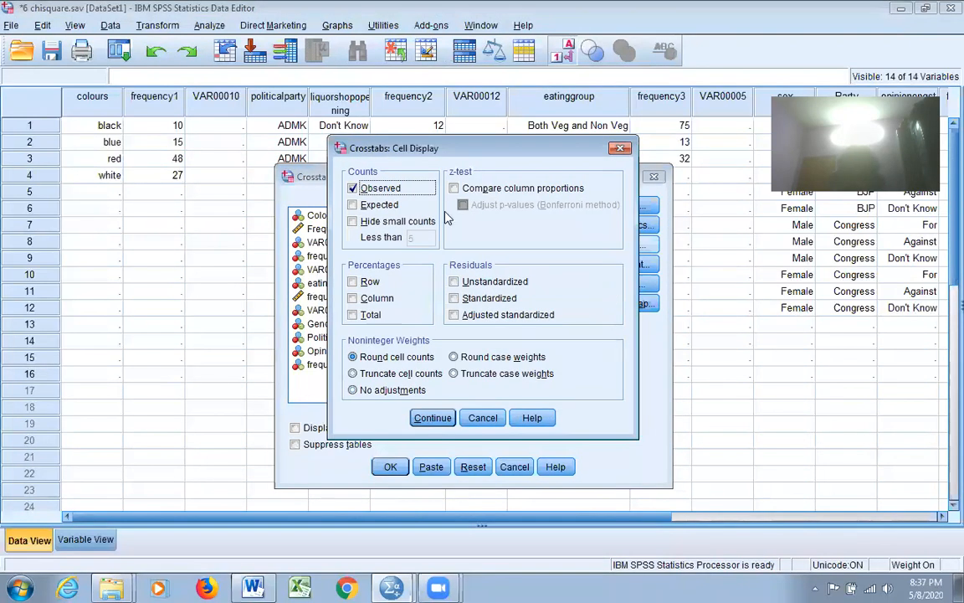
pyautogui.click(362, 301)
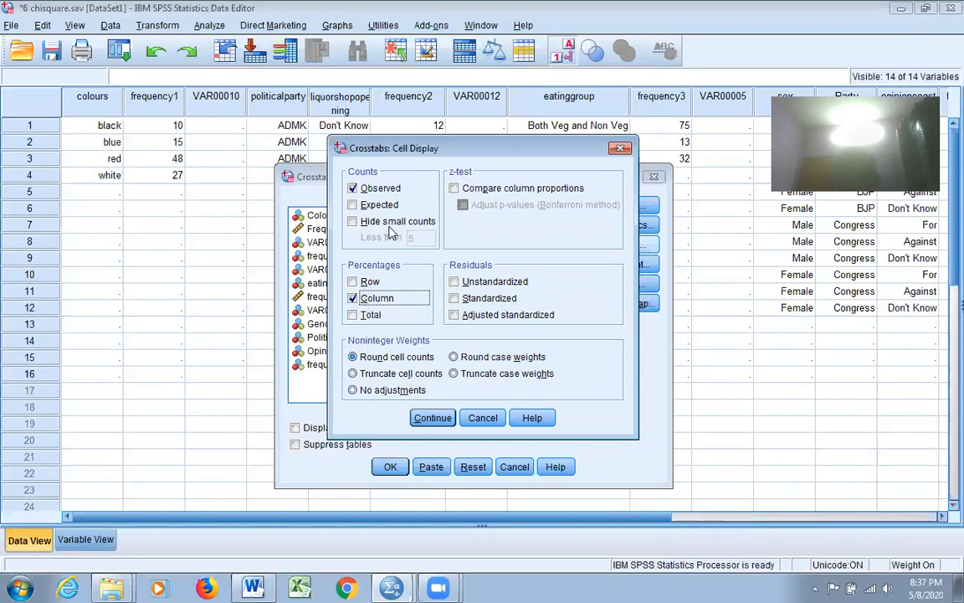
pyautogui.click(354, 205)
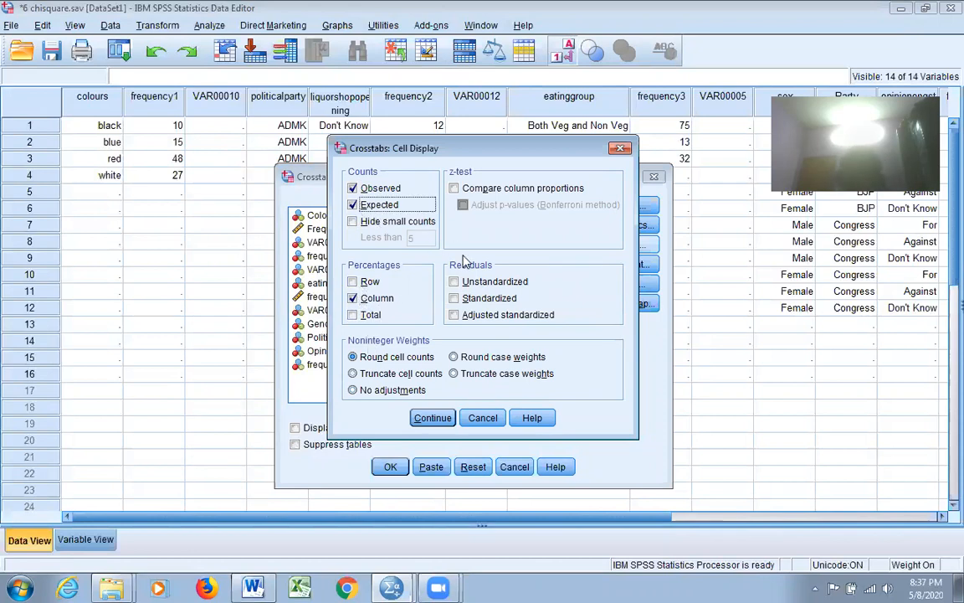
pyautogui.click(433, 417)
pyautogui.click(388, 466)
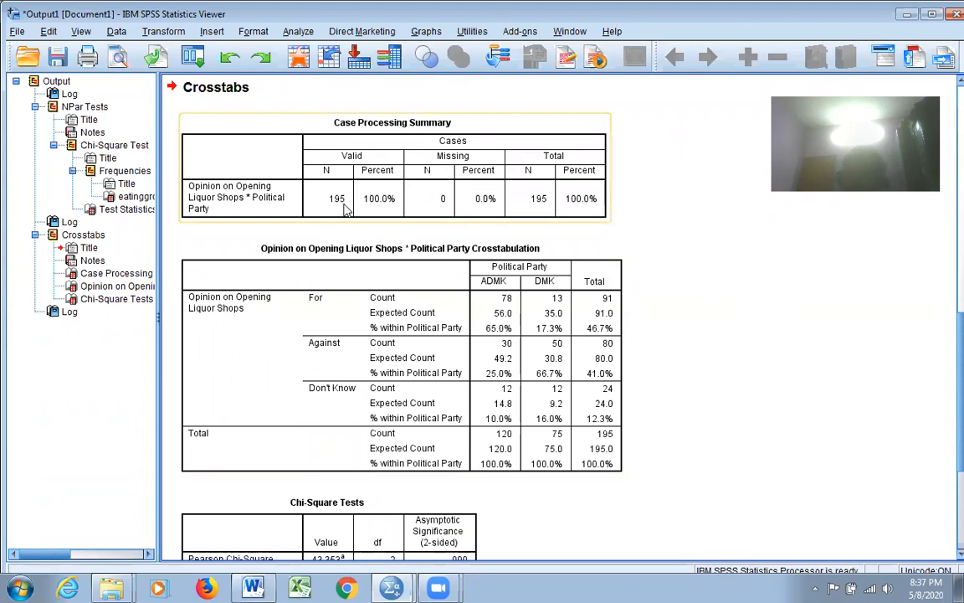
# Examine the liquor shop opinion by political party crosstabulation, its case processing summary and the chi-square tests table in the output
pyautogui.scroll(-2, 774, 319)
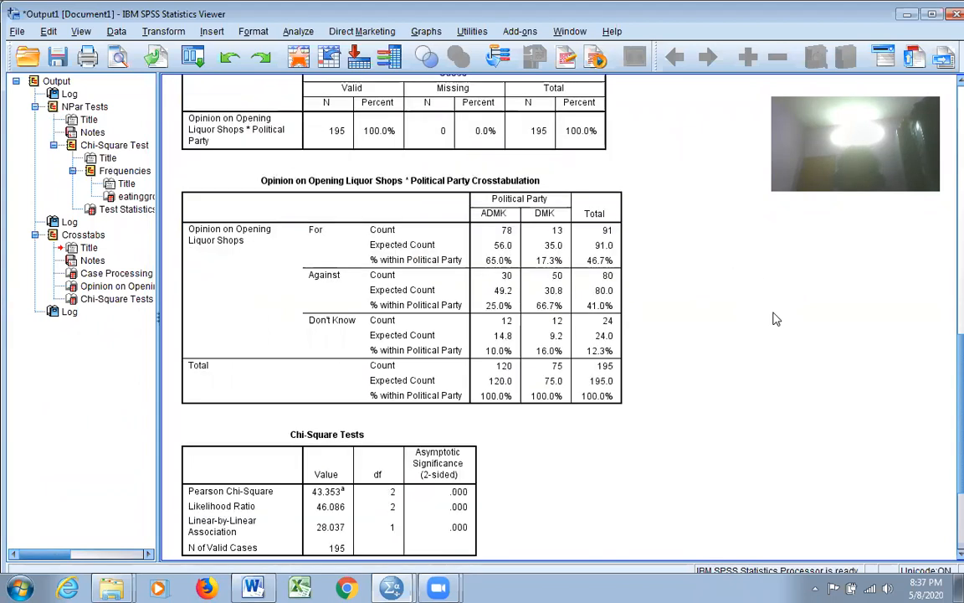
pyautogui.scroll(-2, 775, 319)
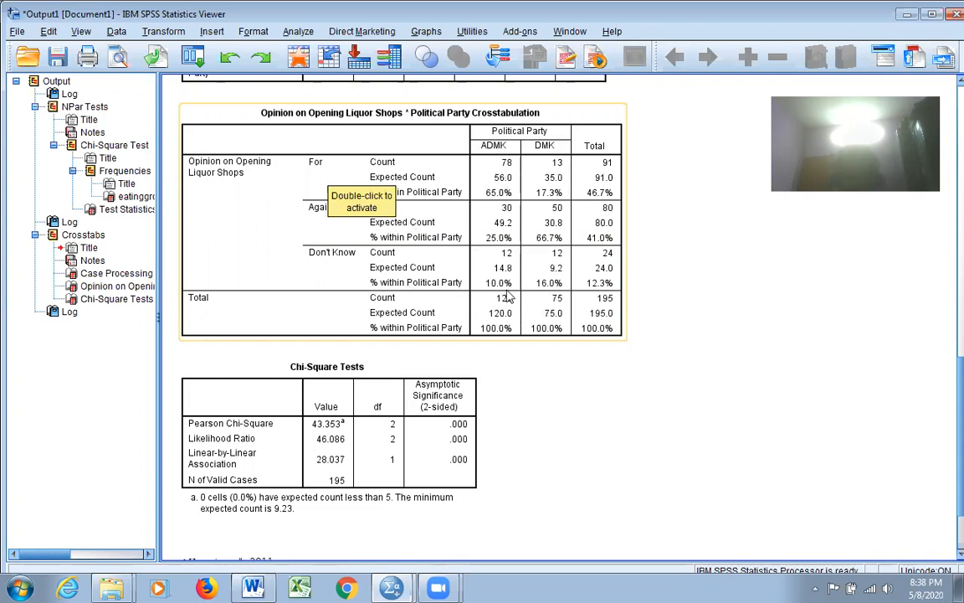
pyautogui.click(674, 254)
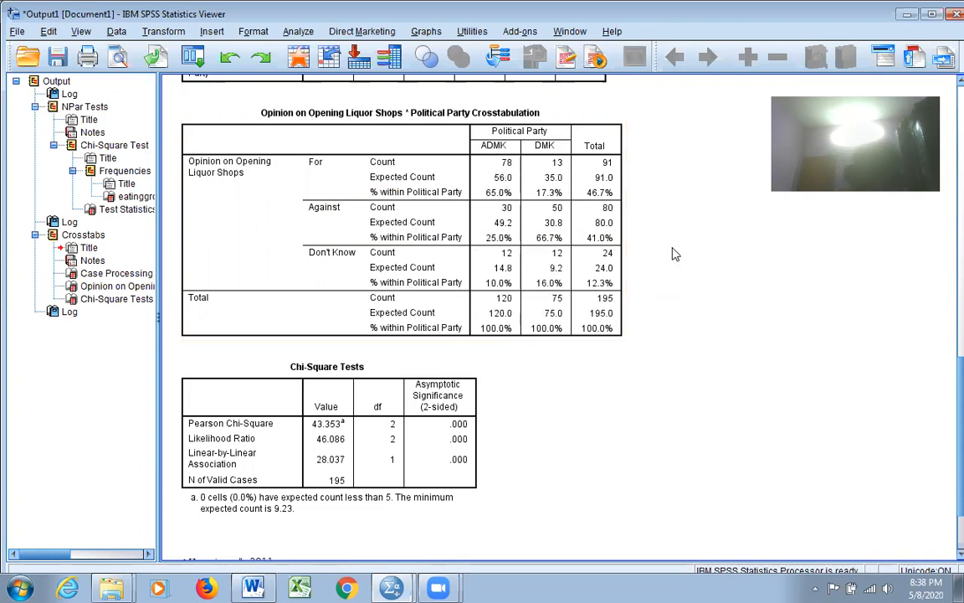
pyautogui.click(612, 255)
pyautogui.scroll(-3, 636, 389)
pyautogui.click(339, 266)
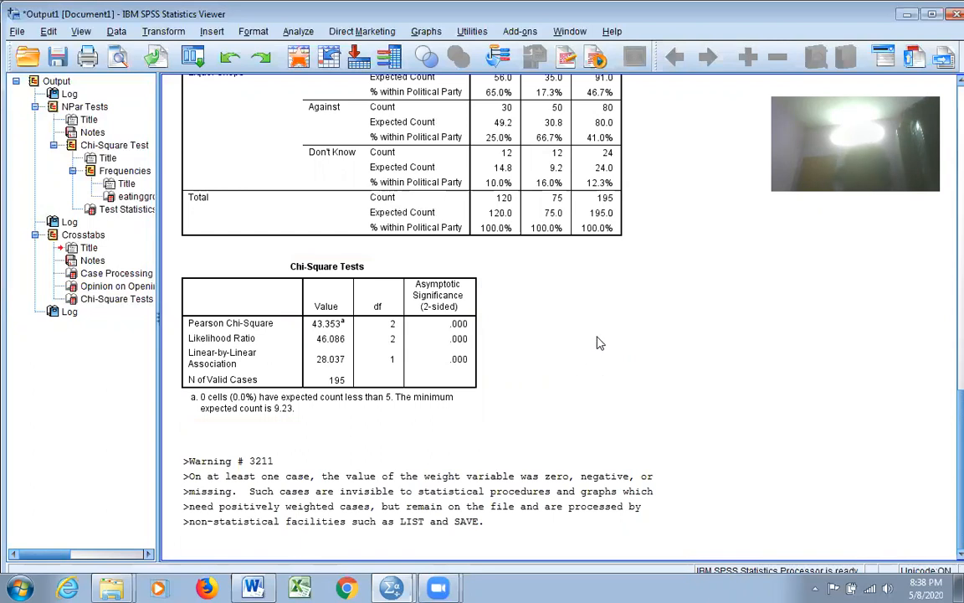
pyautogui.scroll(3, 599, 341)
pyautogui.click(452, 203)
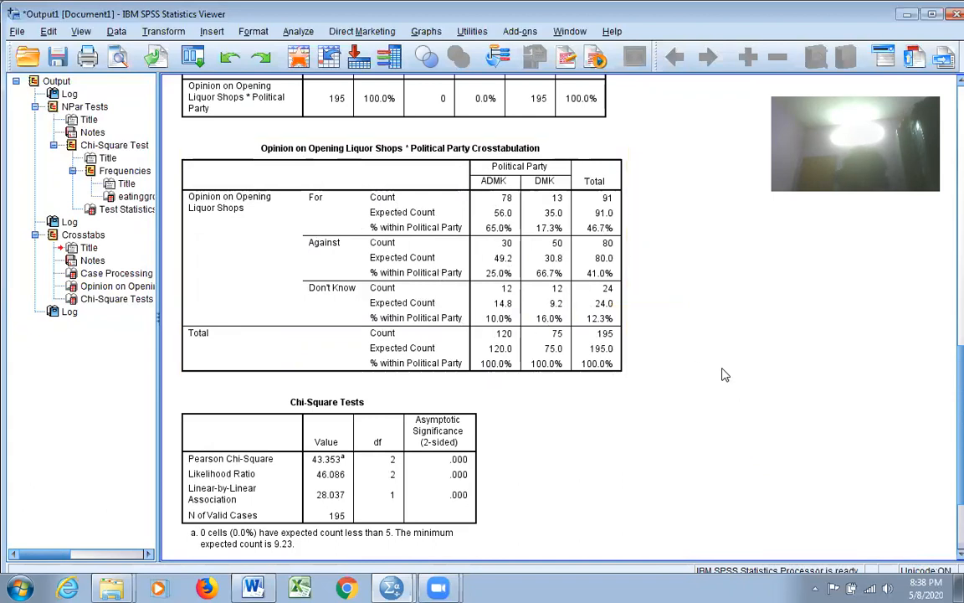
pyautogui.scroll(3, 723, 370)
pyautogui.scroll(-3, 723, 370)
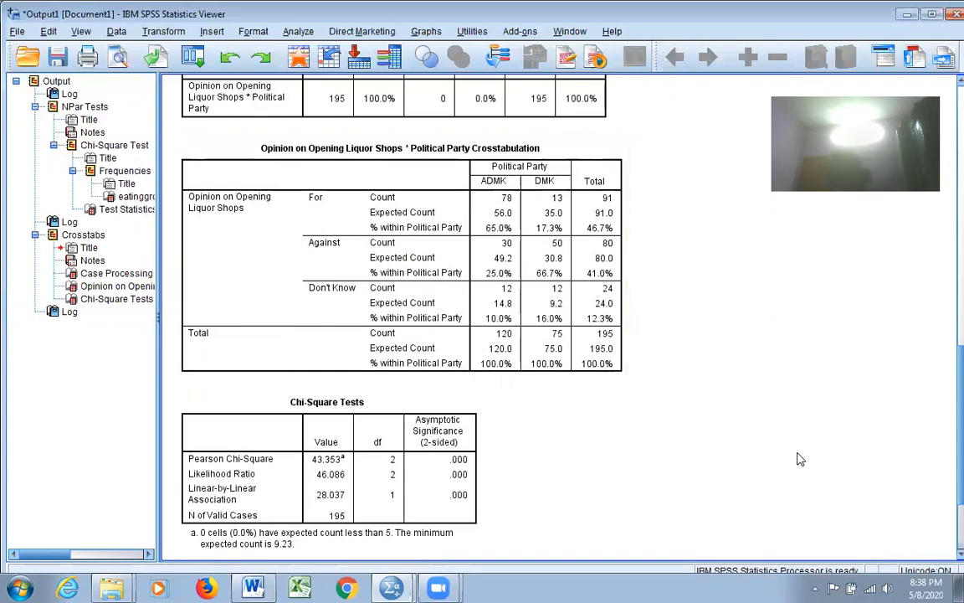
pyautogui.scroll(2, 896, 492)
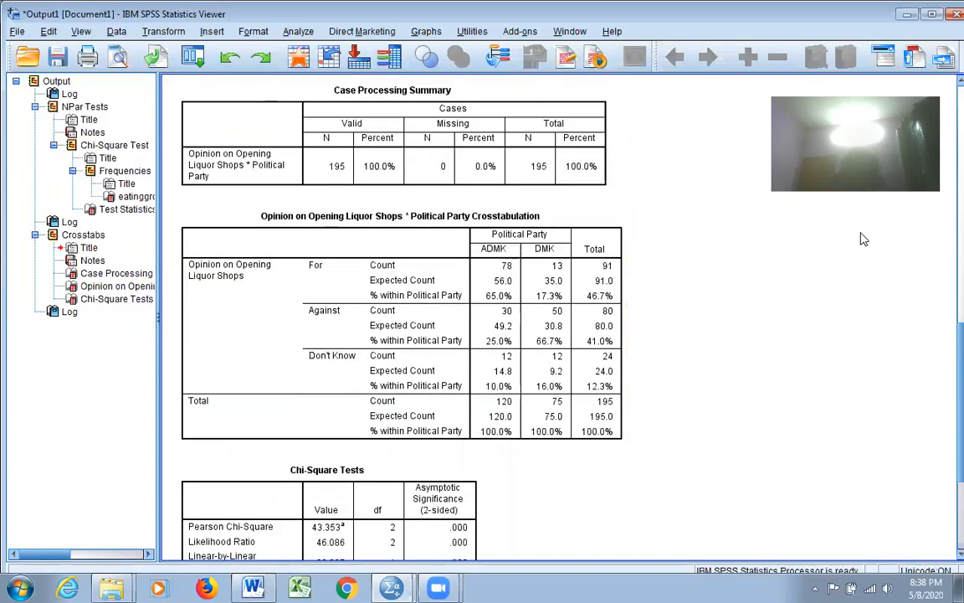
# Reset the case weighting in the data set, weight the cases by frequency4 instead and return to the data set
pyautogui.click(907, 14)
pyautogui.moveTo(574, 517); pyautogui.dragTo(797, 511)
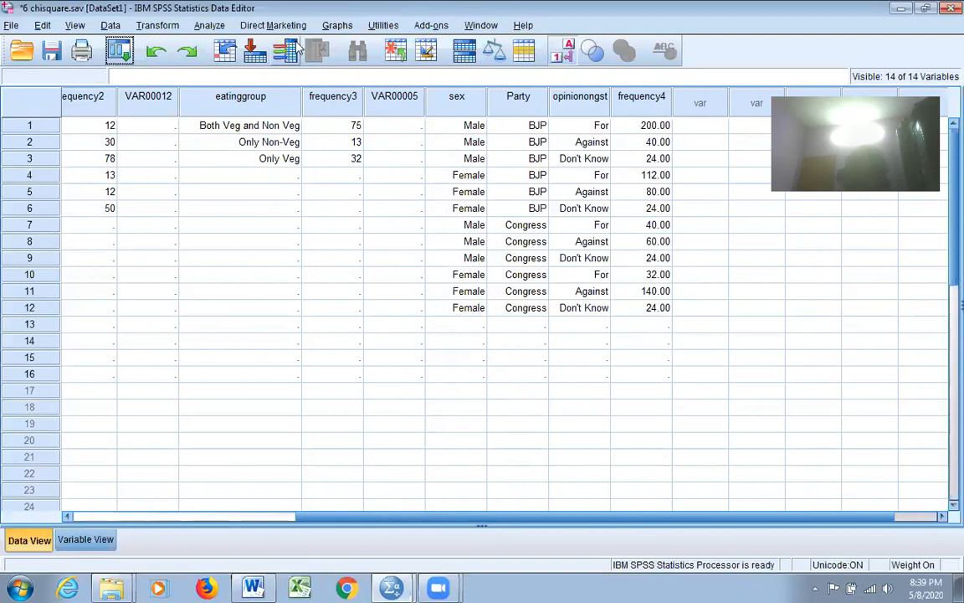
pyautogui.click(114, 26)
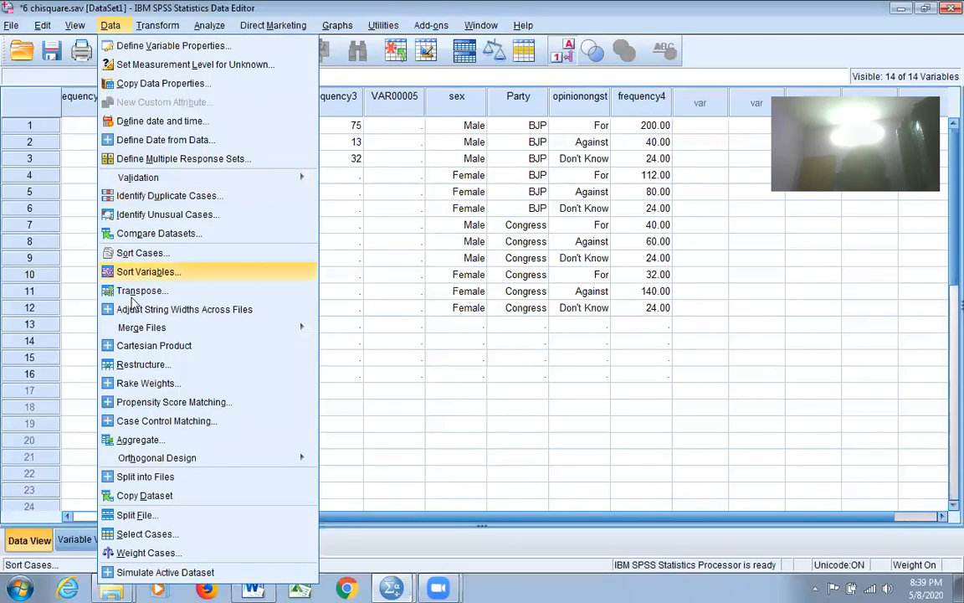
pyautogui.click(148, 552)
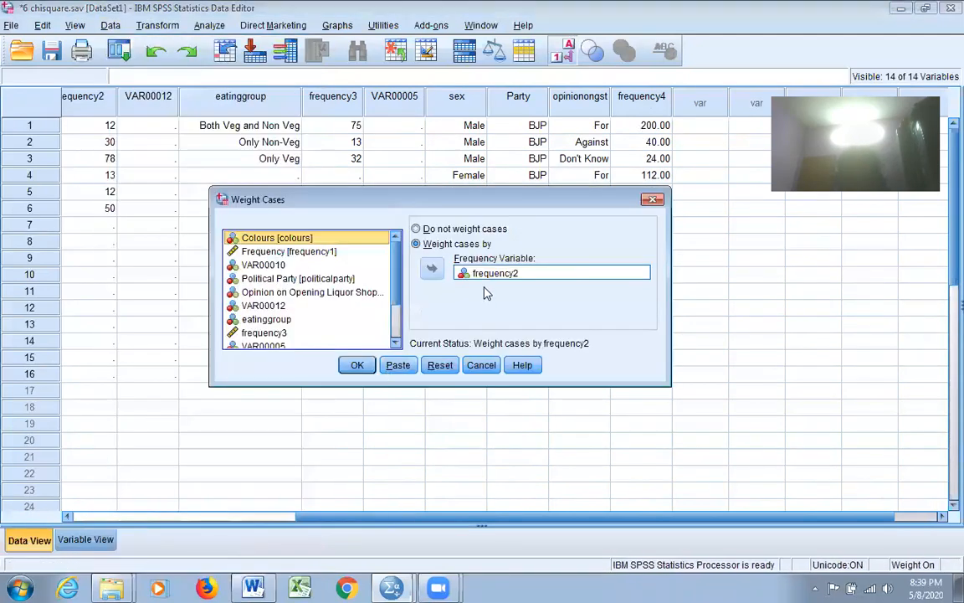
pyautogui.click(443, 364)
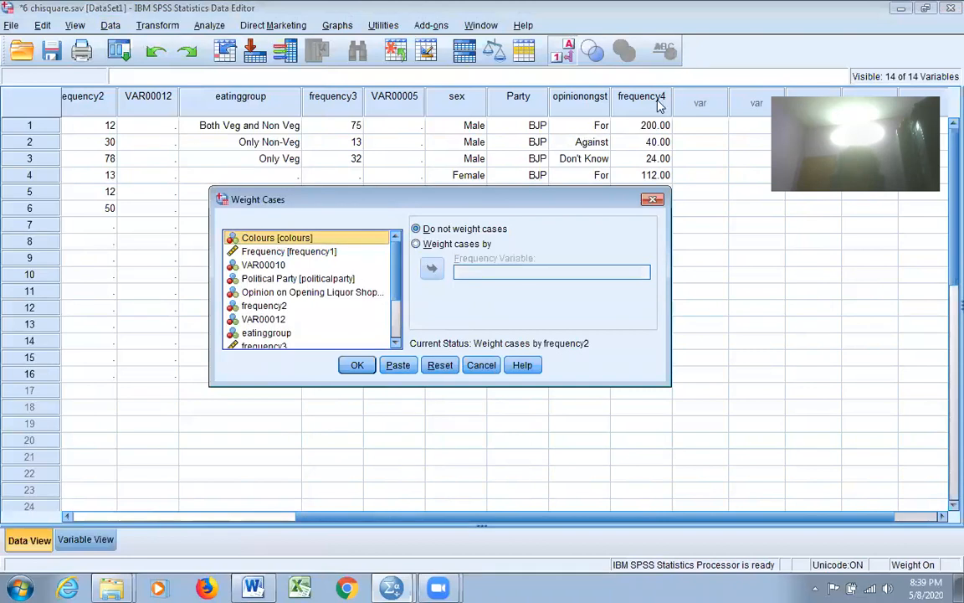
pyautogui.moveTo(400, 282); pyautogui.dragTo(399, 319)
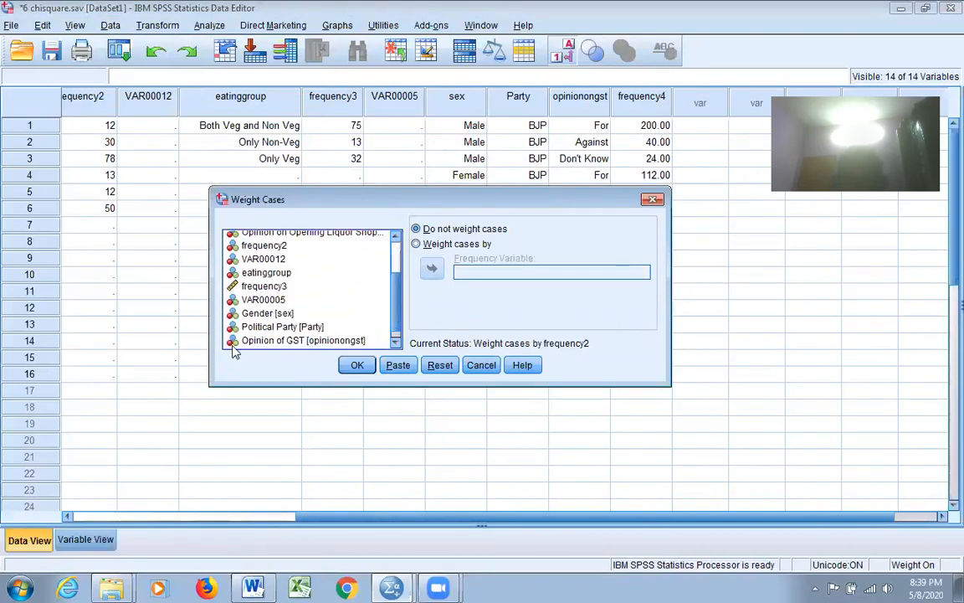
pyautogui.scroll(-1, 284, 318)
pyautogui.click(281, 343)
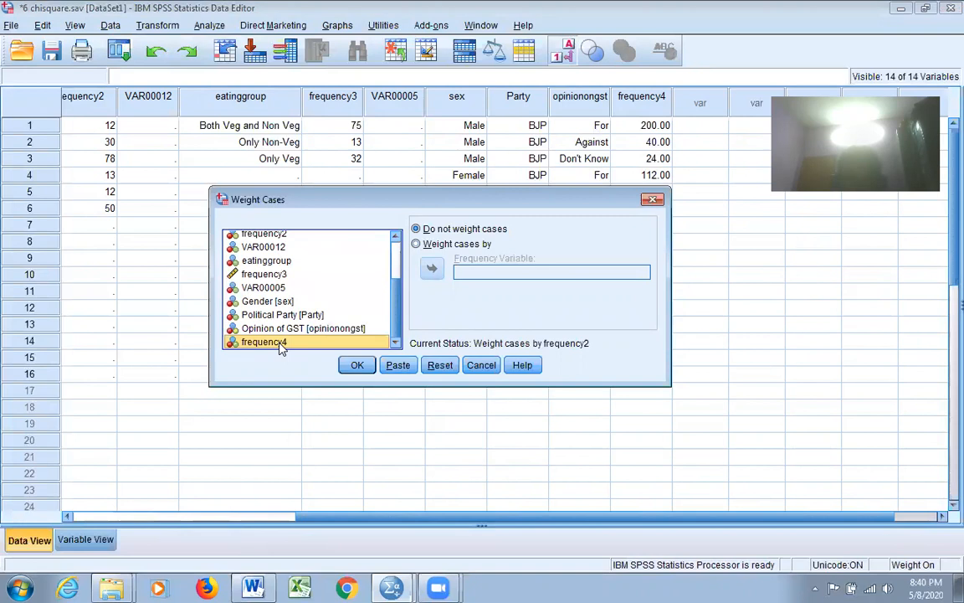
pyautogui.click(416, 243)
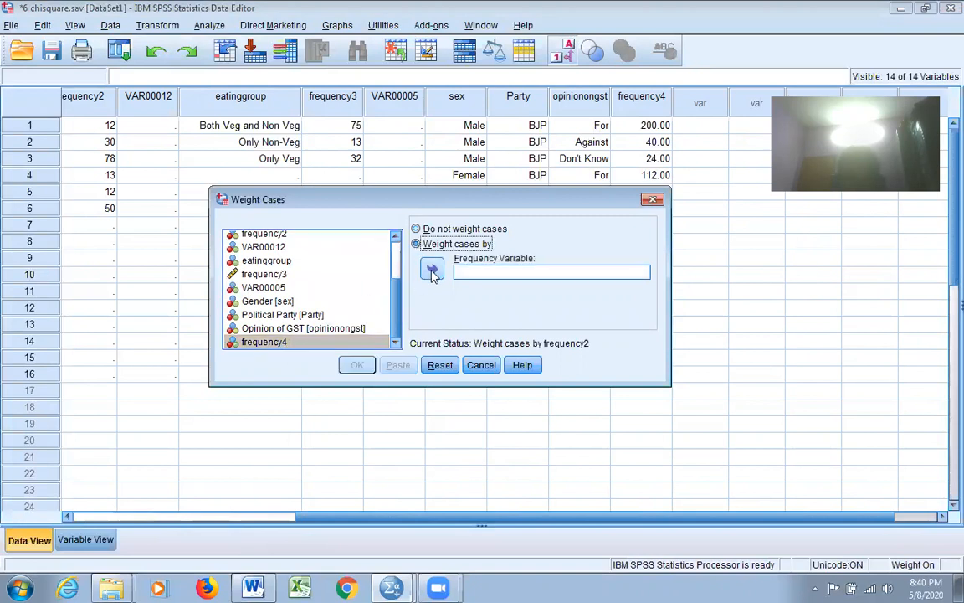
pyautogui.click(432, 268)
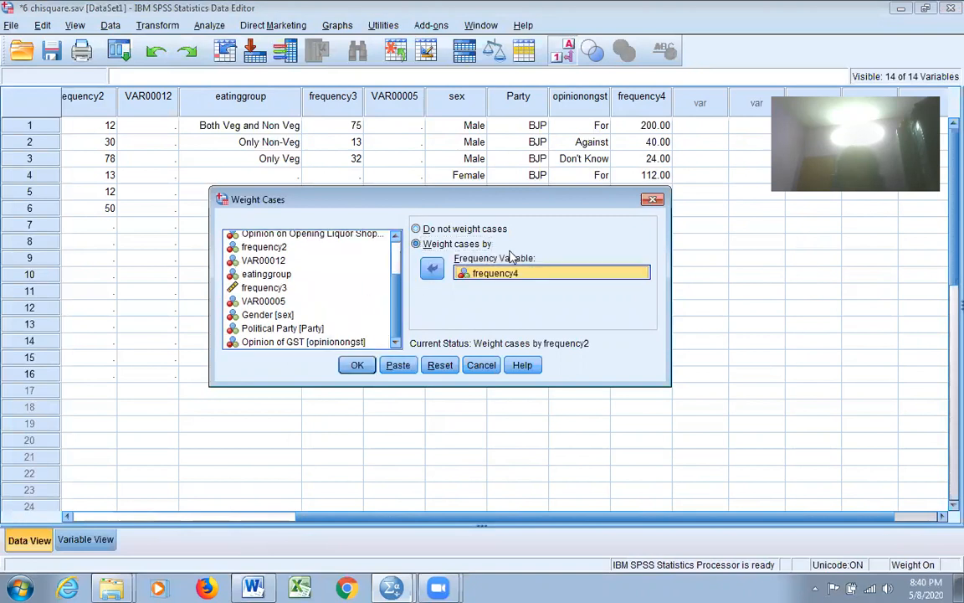
pyautogui.click(358, 366)
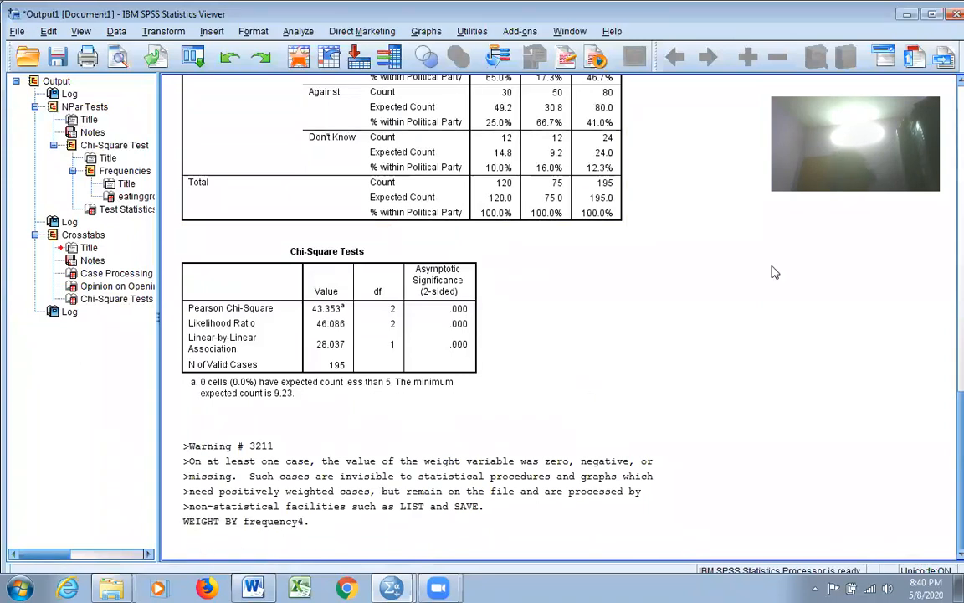
pyautogui.hotkey('alt', 'Tab')
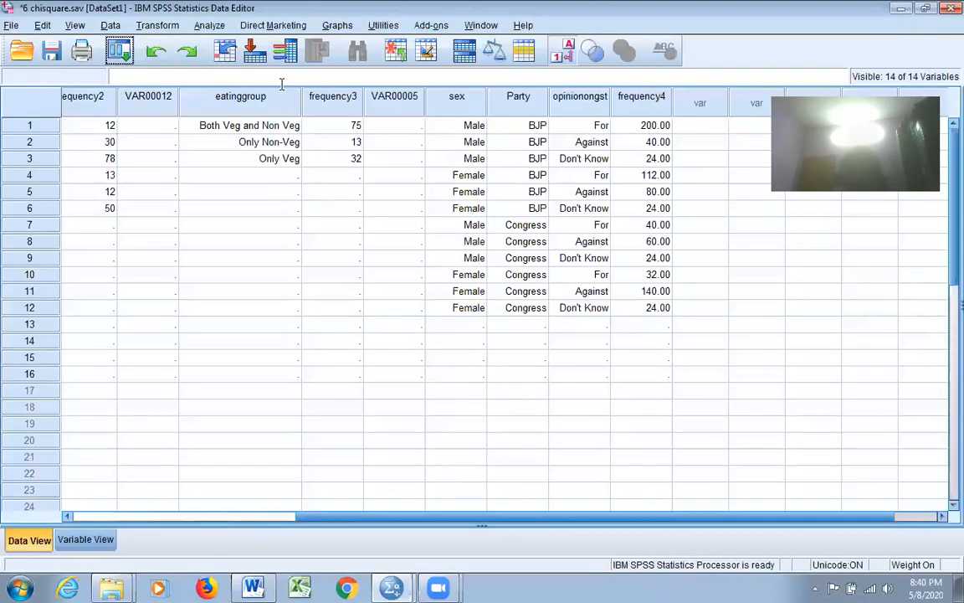
# Open the crosstab setup and reset it to clear the earlier row and column variables
pyautogui.click(203, 26)
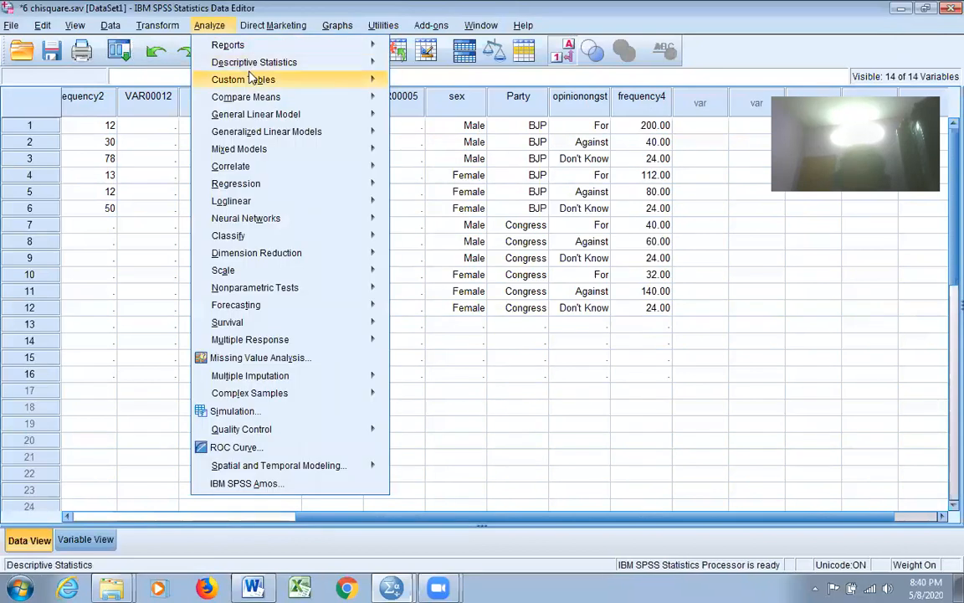
pyautogui.moveTo(247, 63)
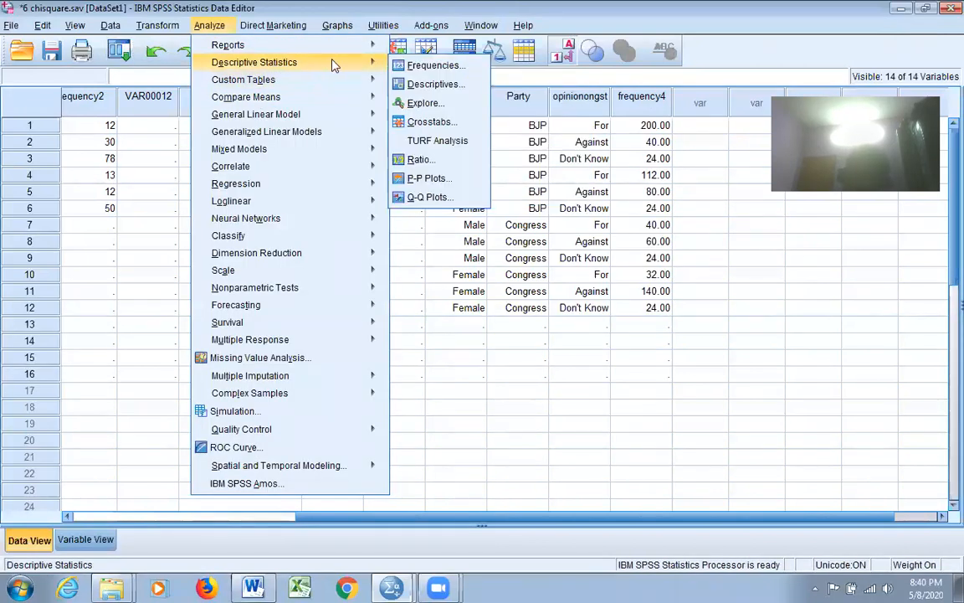
pyautogui.click(429, 122)
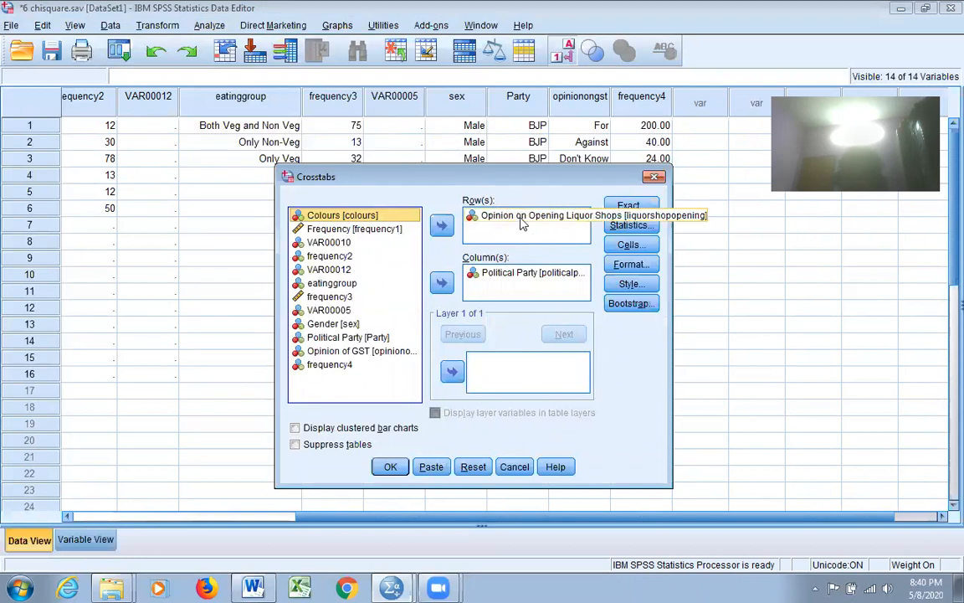
pyautogui.click(474, 467)
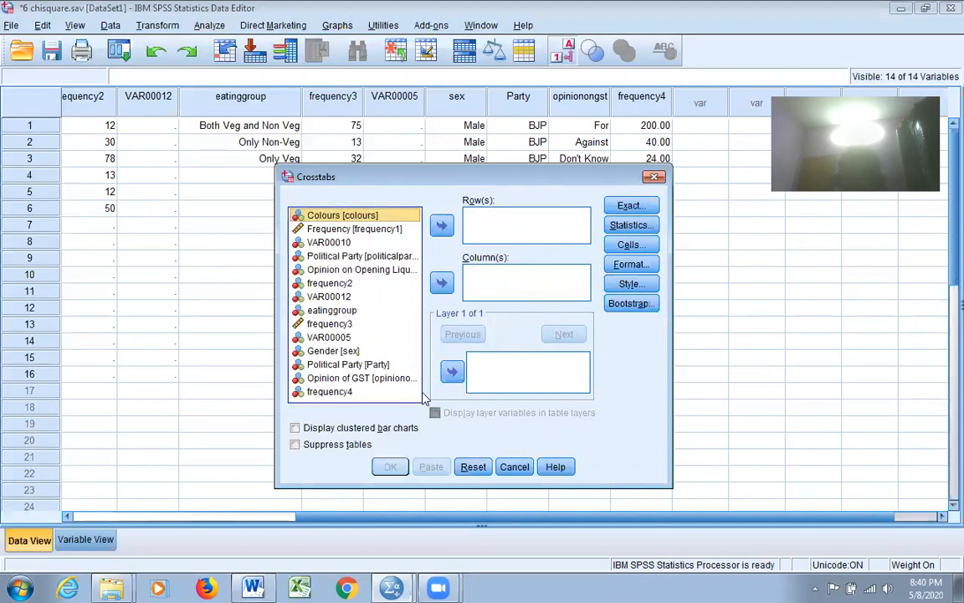
# Set up the crosstab with Opinion of GST as rows, Political Party [Party] as columns and Gender [sex] as the layer
pyautogui.click(360, 366)
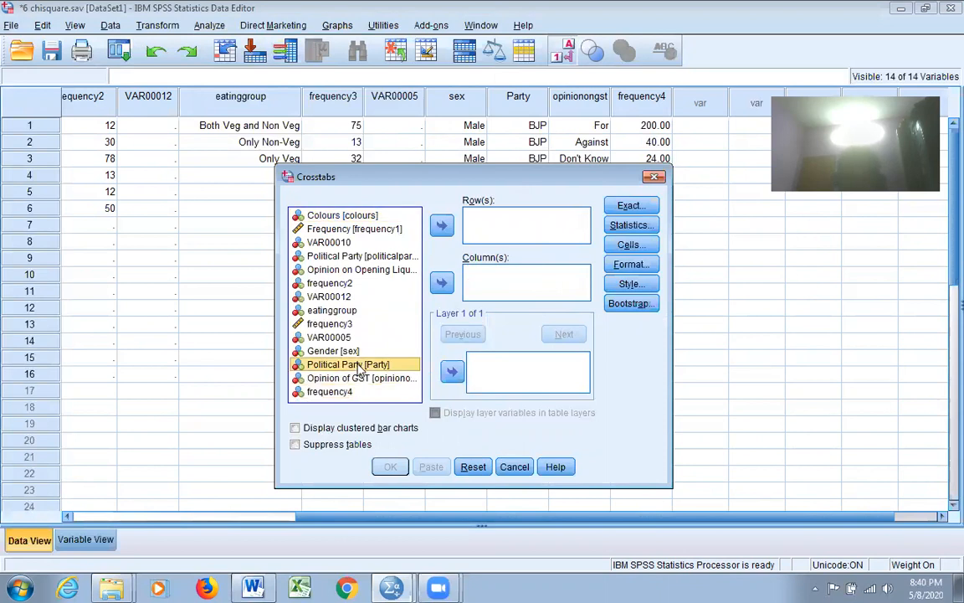
pyautogui.click(363, 381)
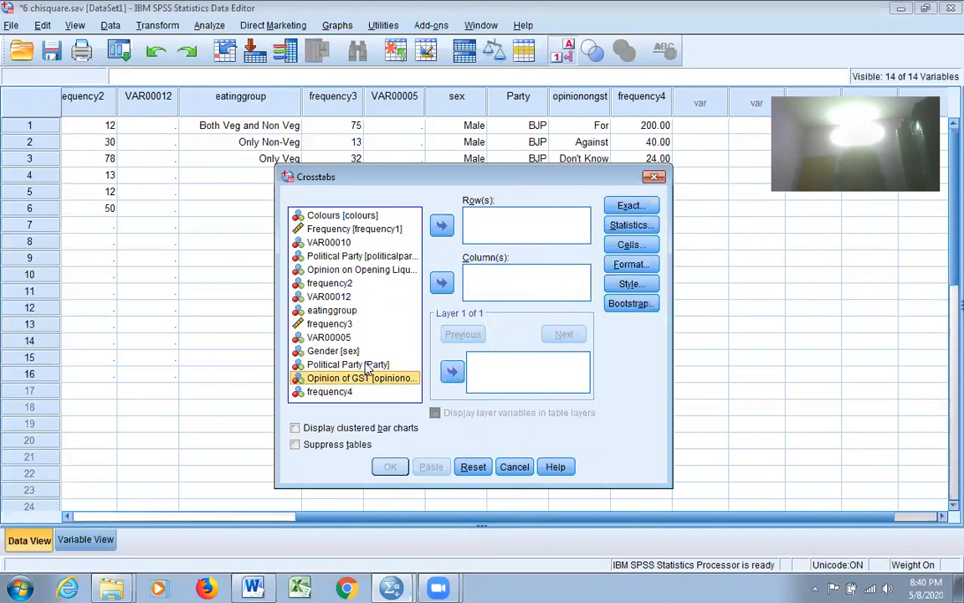
pyautogui.click(365, 365)
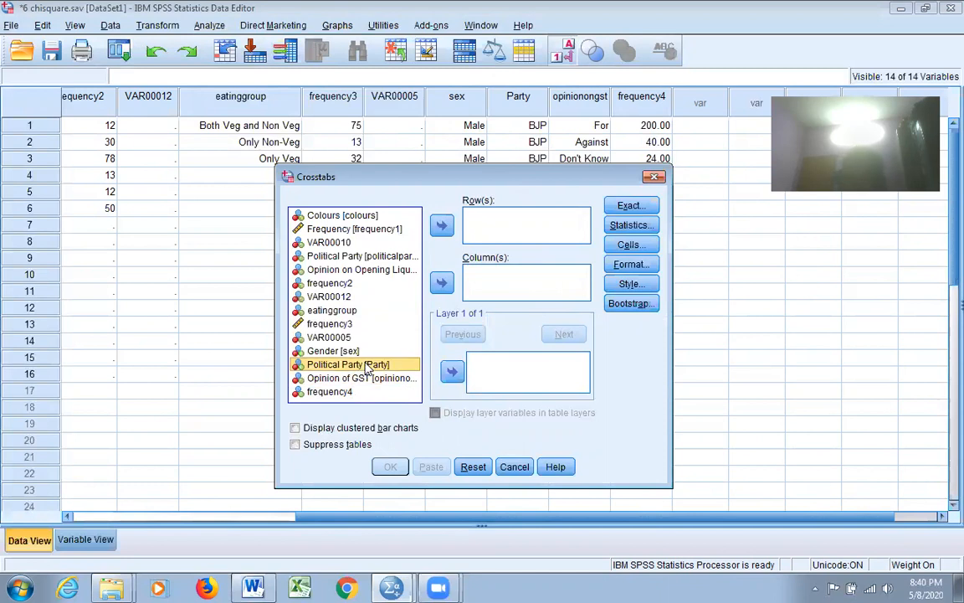
pyautogui.click(442, 282)
pyautogui.click(388, 368)
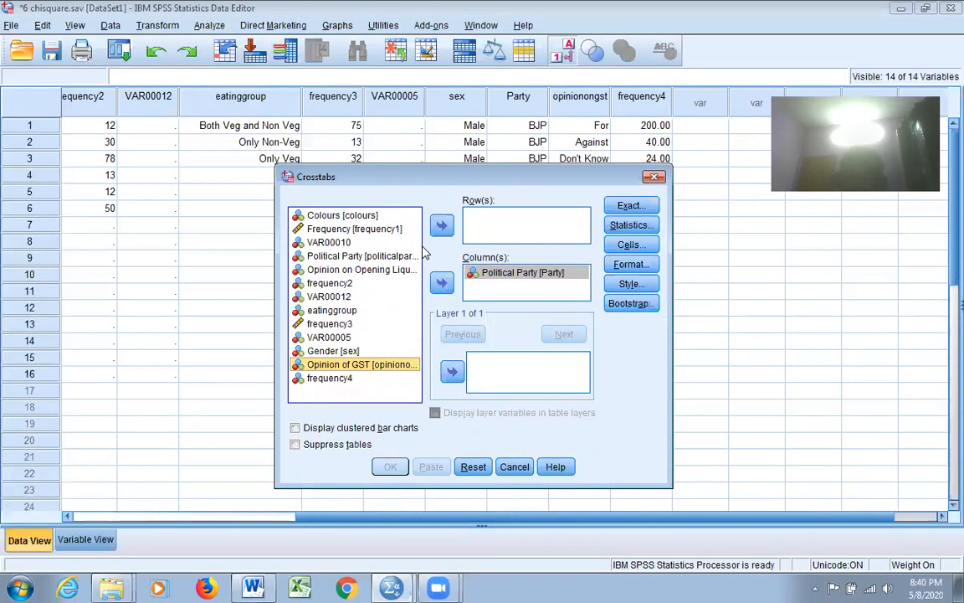
pyautogui.click(442, 226)
pyautogui.click(353, 351)
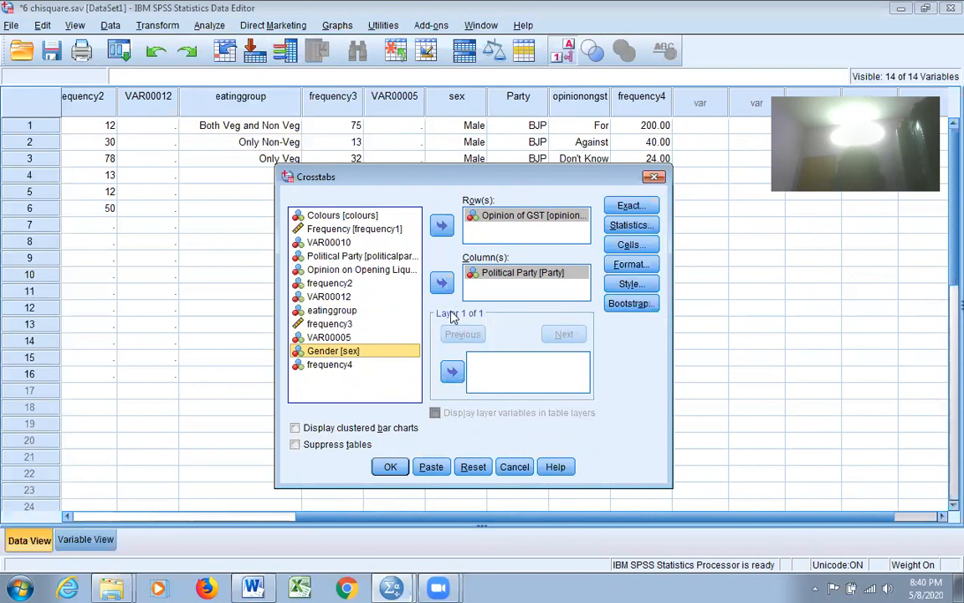
pyautogui.click(452, 372)
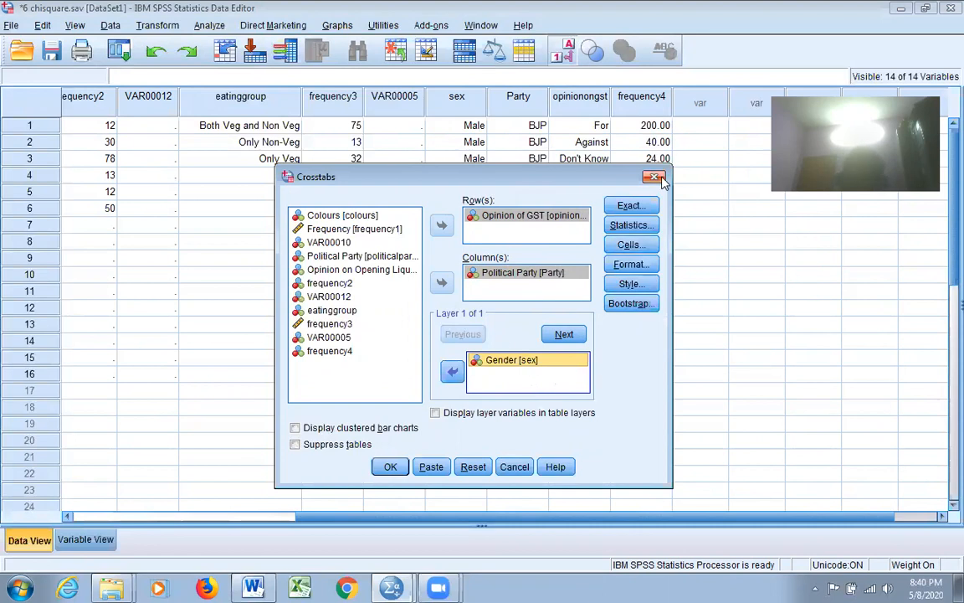
# Request the chi-square statistic for the GST opinion crosstab and add column percentages to its cells
pyautogui.click(644, 228)
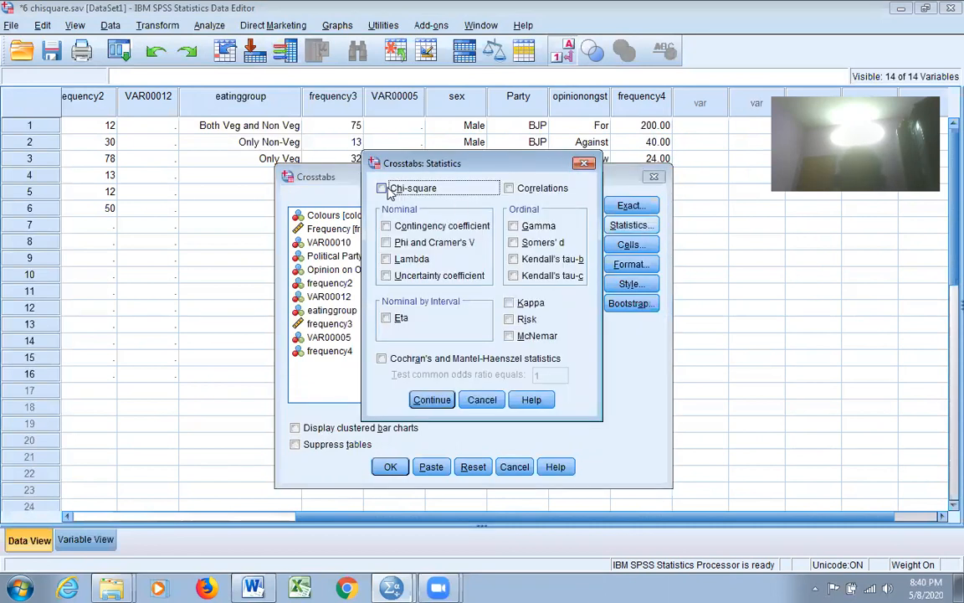
pyautogui.click(432, 400)
pyautogui.click(641, 246)
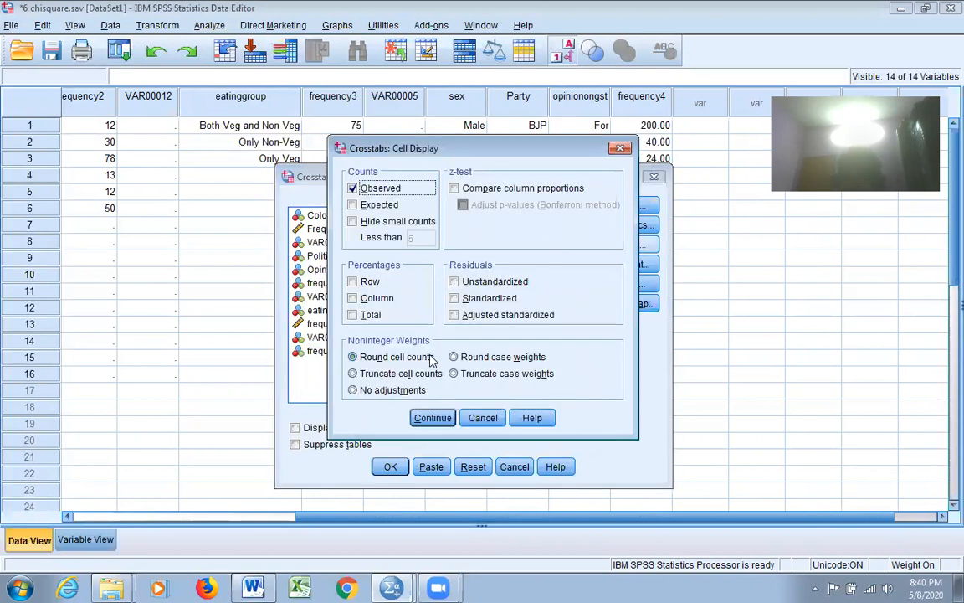
pyautogui.click(355, 299)
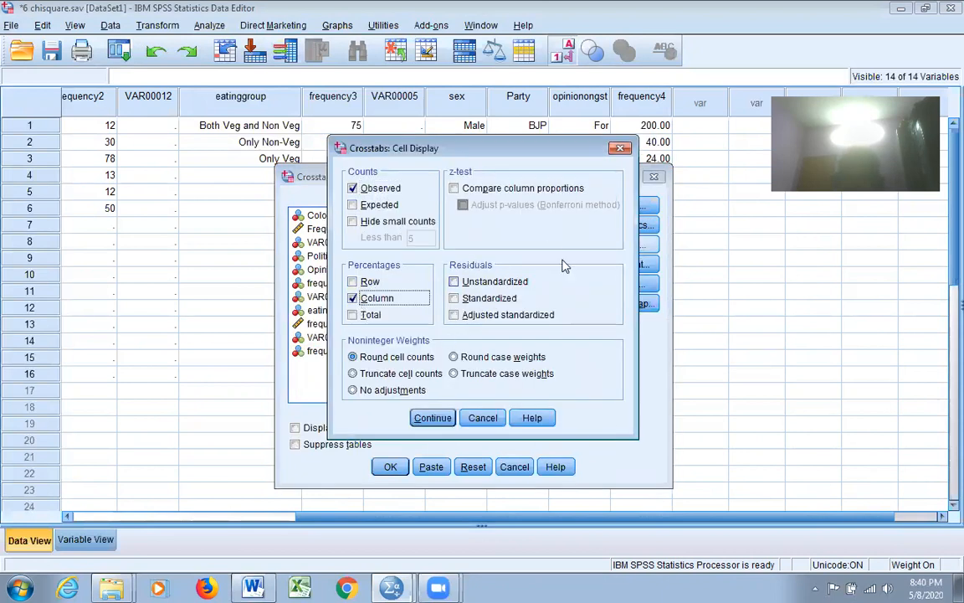
pyautogui.click(444, 417)
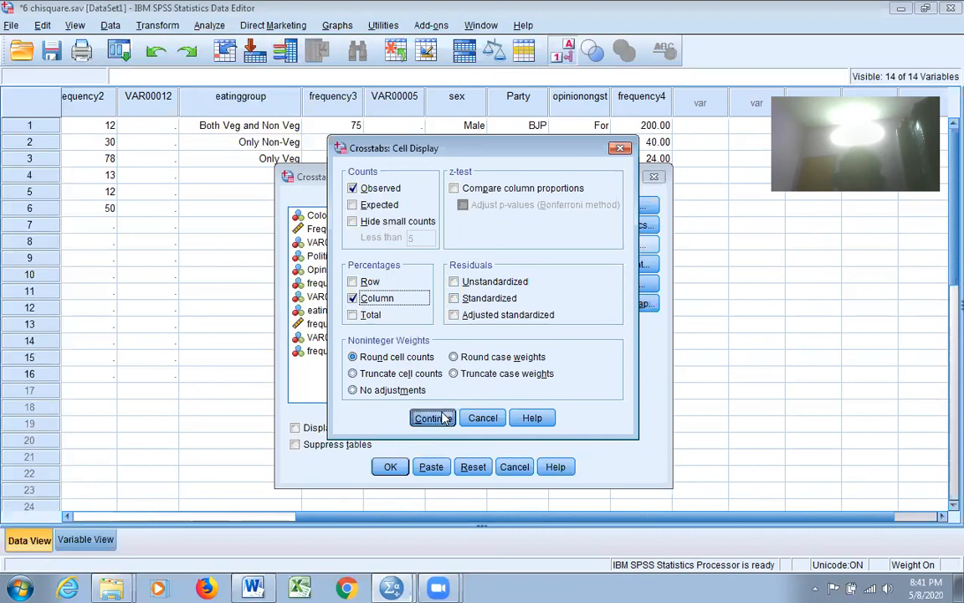
# Run the GST opinion crosstab layered by gender and examine its crosstabulation and chi-square results for each gender
pyautogui.click(390, 466)
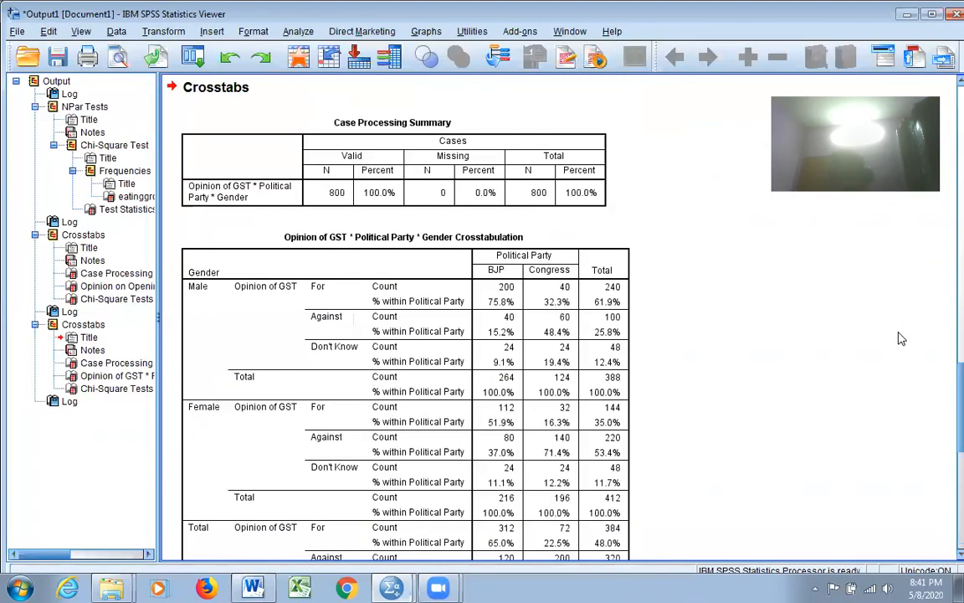
pyautogui.scroll(-3, 508, 242)
pyautogui.click(509, 241)
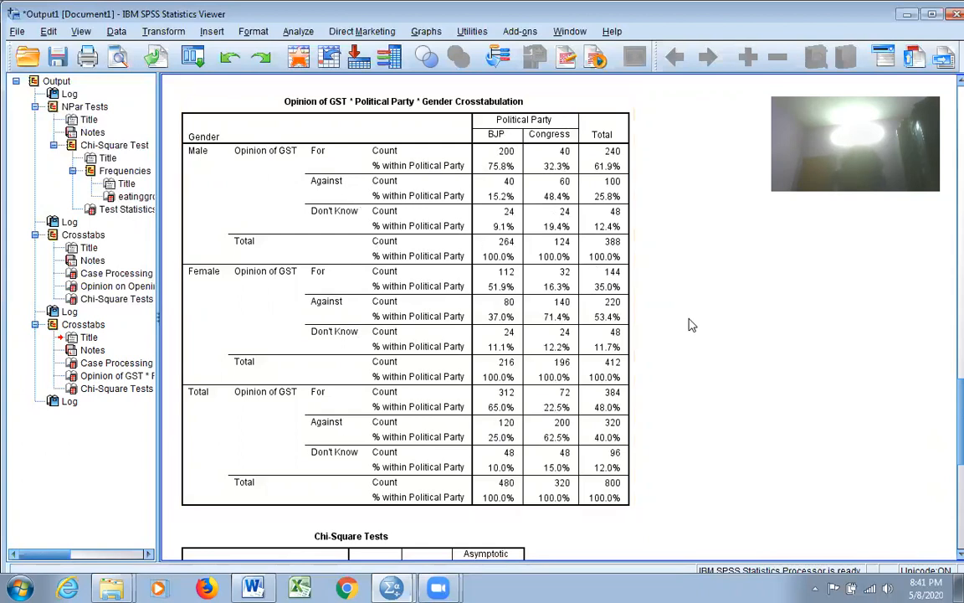
pyautogui.scroll(-10, 692, 324)
pyautogui.scroll(2, 688, 320)
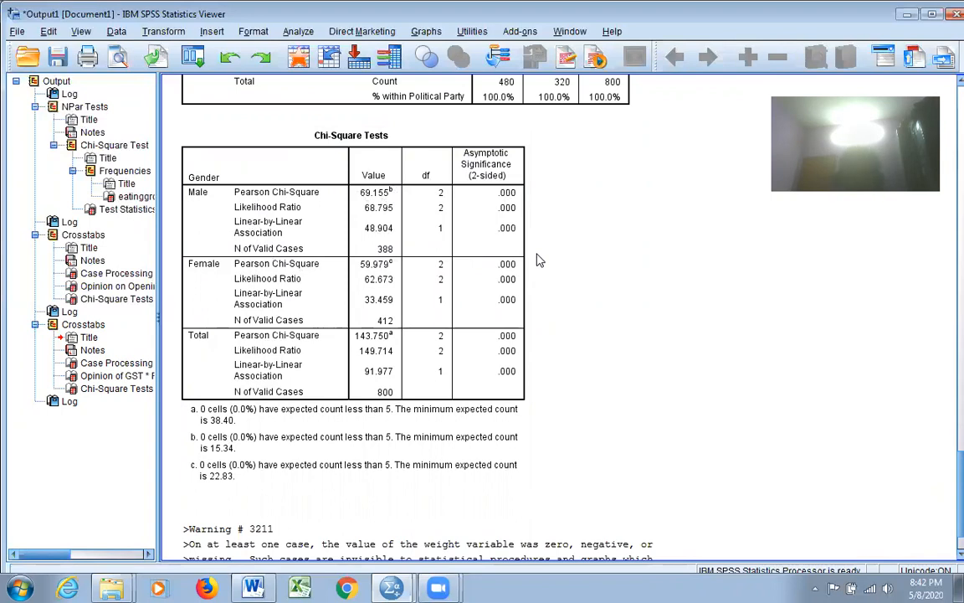
pyautogui.scroll(2, 564, 302)
pyautogui.click(502, 319)
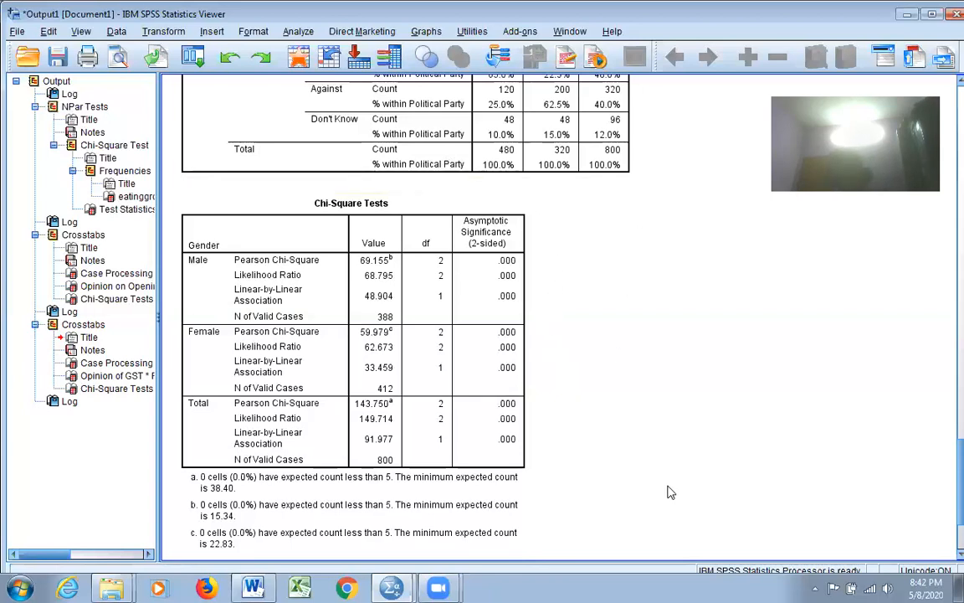
# Return to the data set and look over its category and frequency columns from colours through frequency4
pyautogui.click(907, 14)
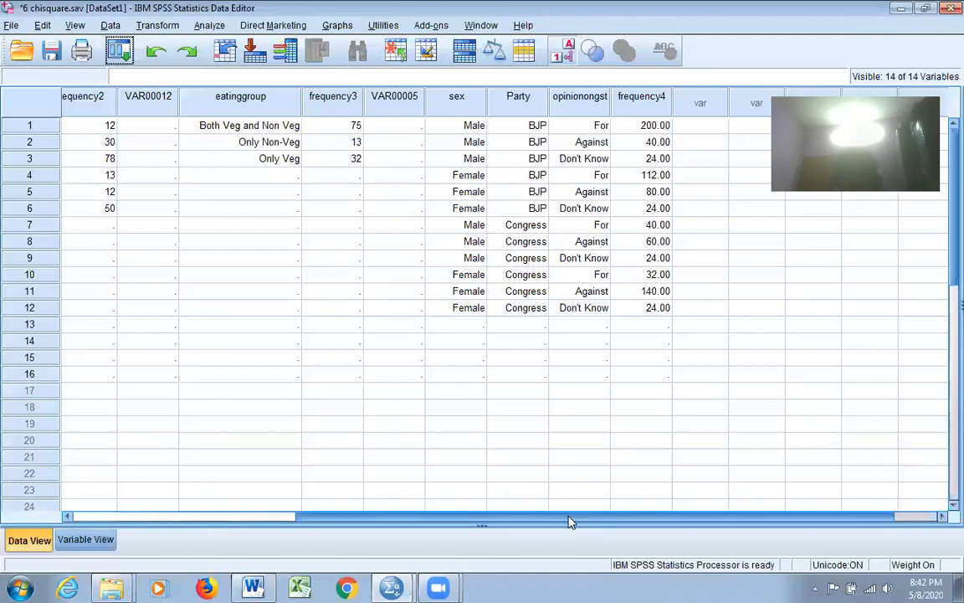
pyautogui.moveTo(569, 518); pyautogui.dragTo(272, 519)
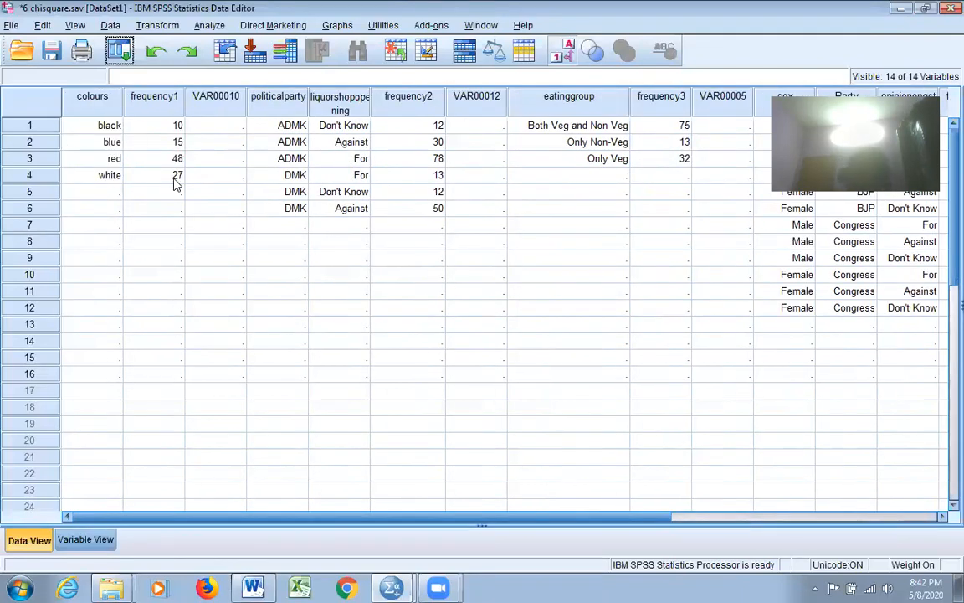
pyautogui.moveTo(562, 518); pyautogui.dragTo(792, 512)
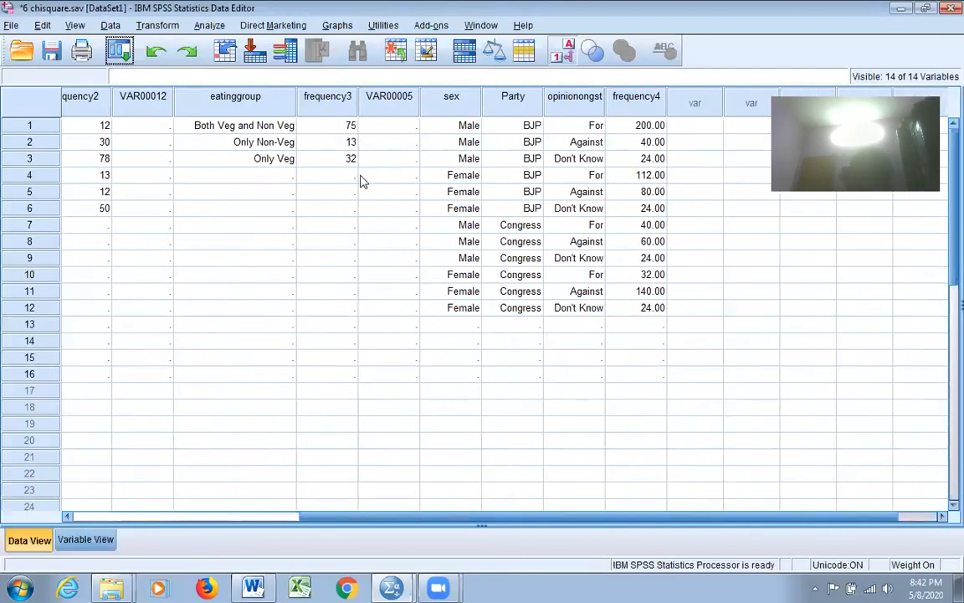